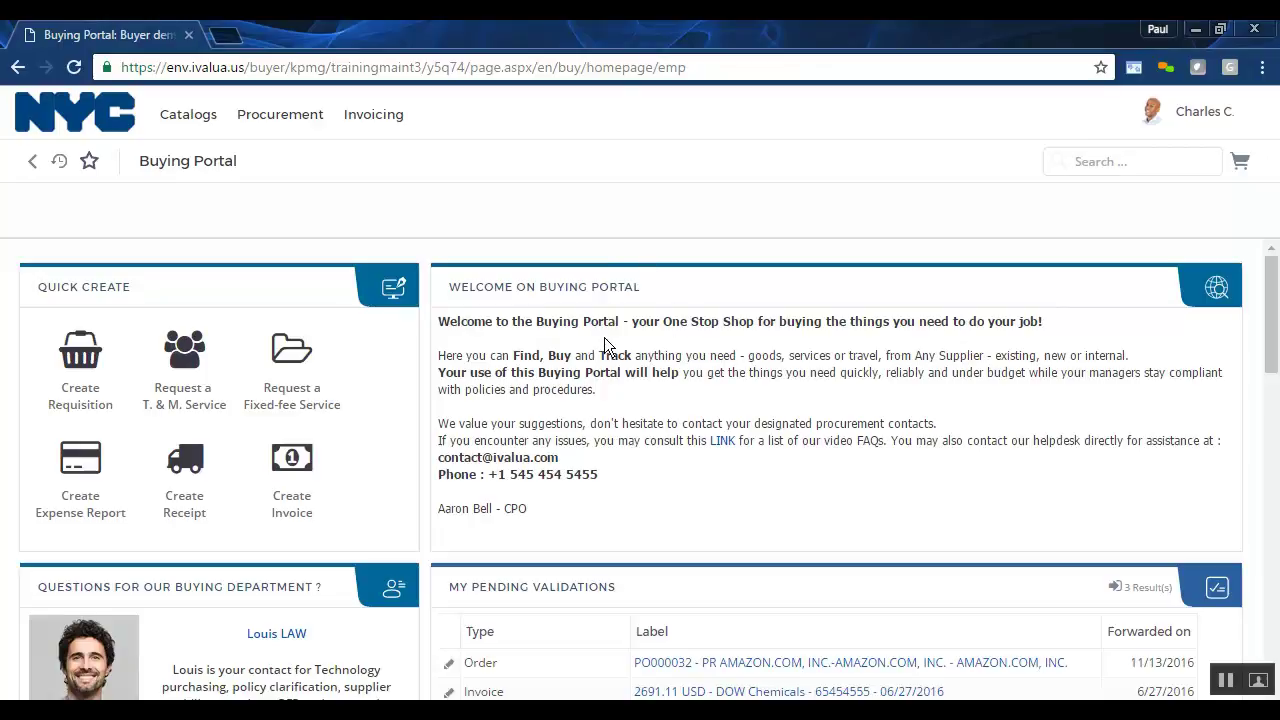
Review the portal homepage's welcome text, buying contacts, discounted items and supplier catalogs
left_click_drag(438, 353, 860, 448)
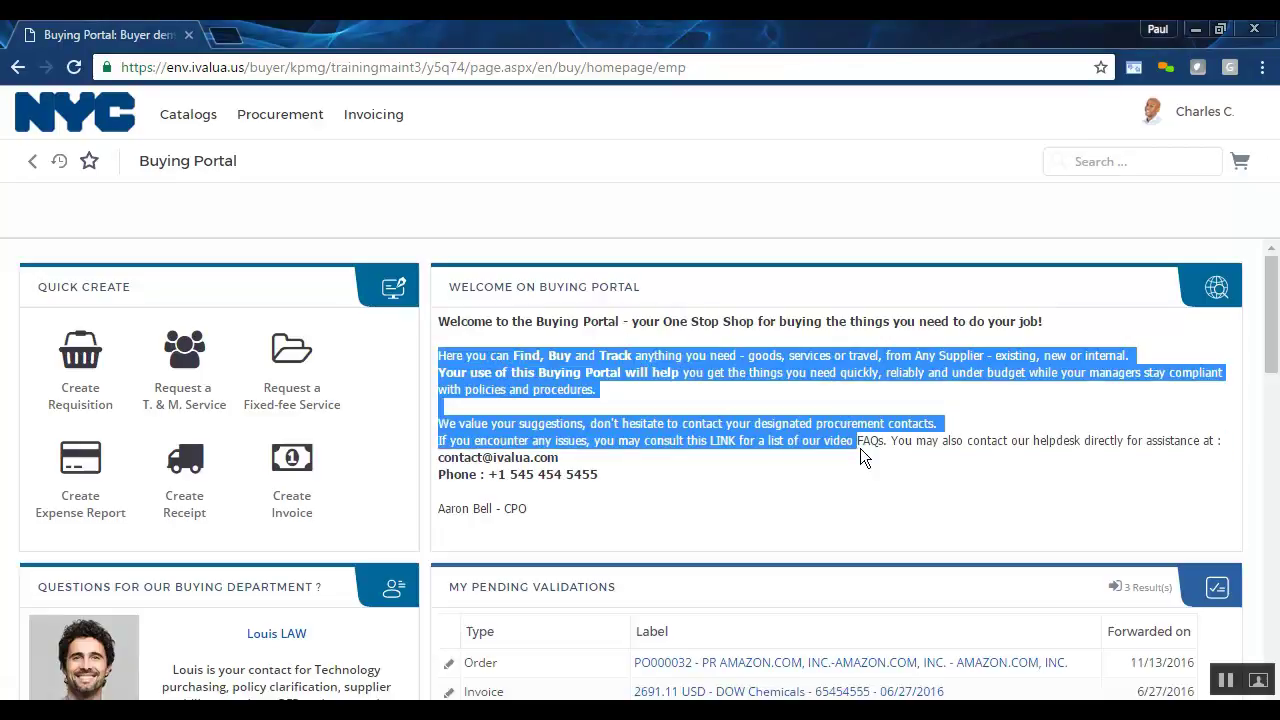
scroll(860, 448, "down", 4)
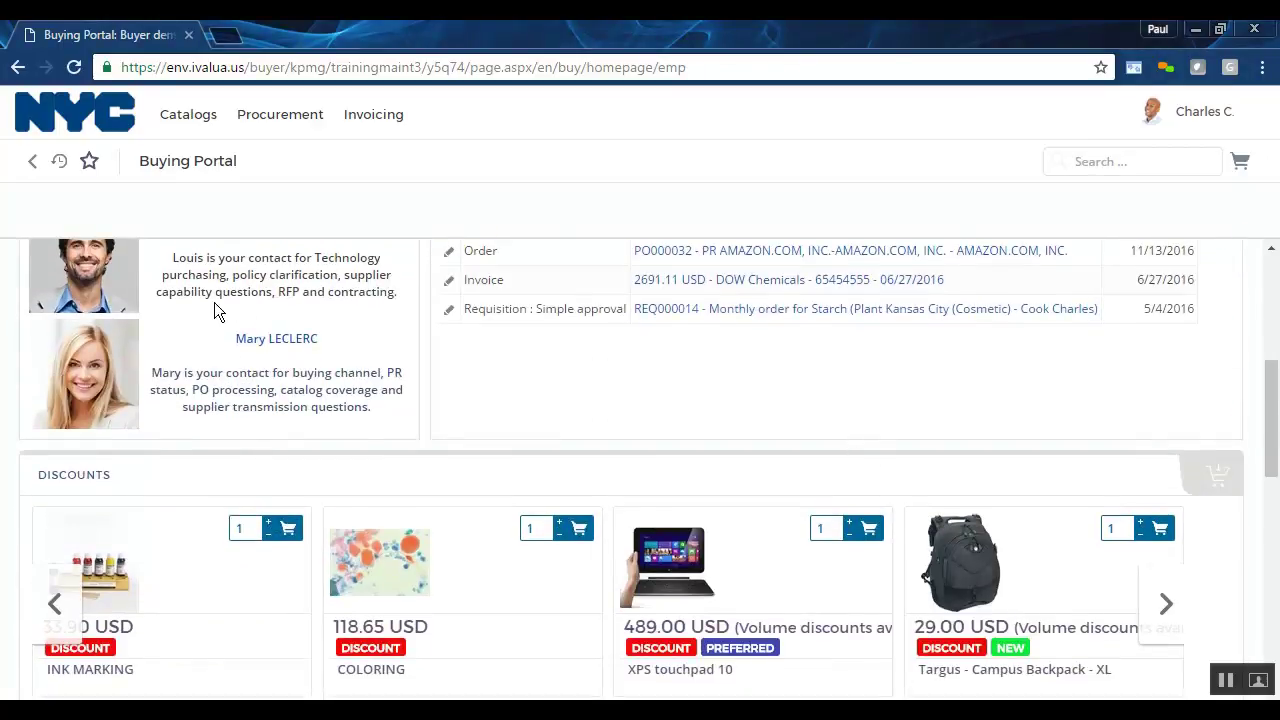
scroll(278, 365, "down", 2)
scroll(278, 365, "up", 1)
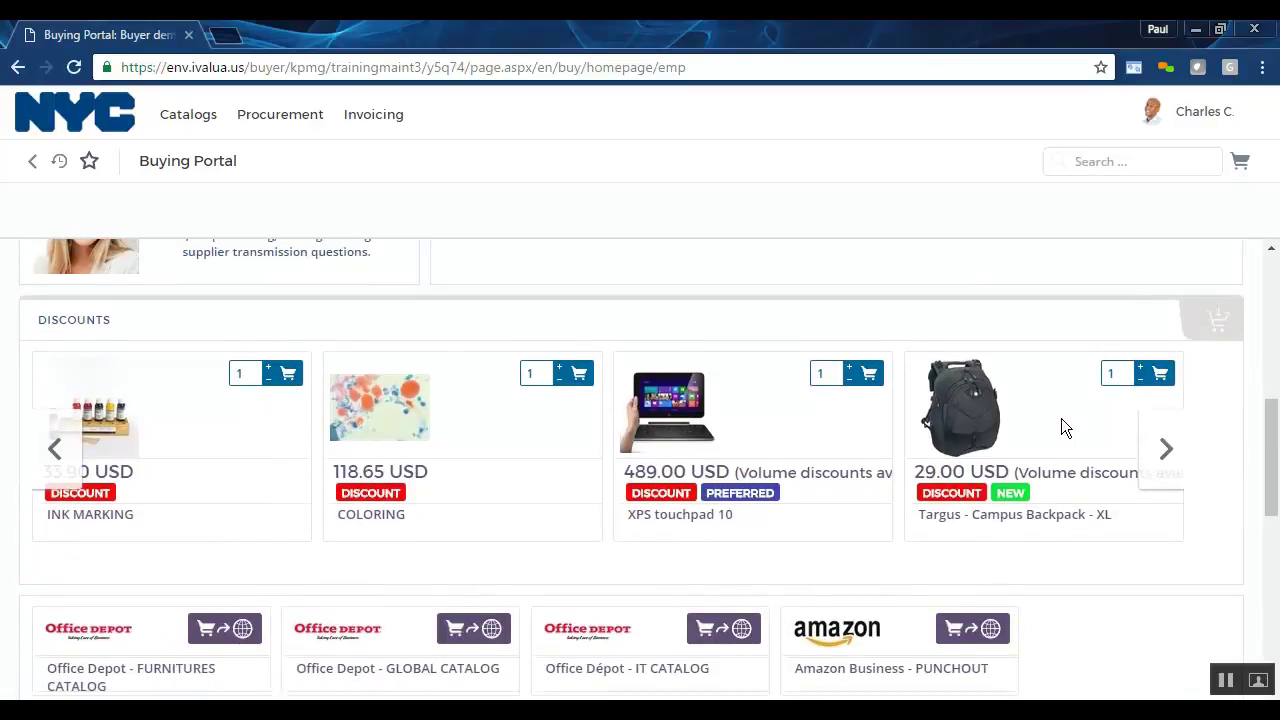
left_click(1164, 455)
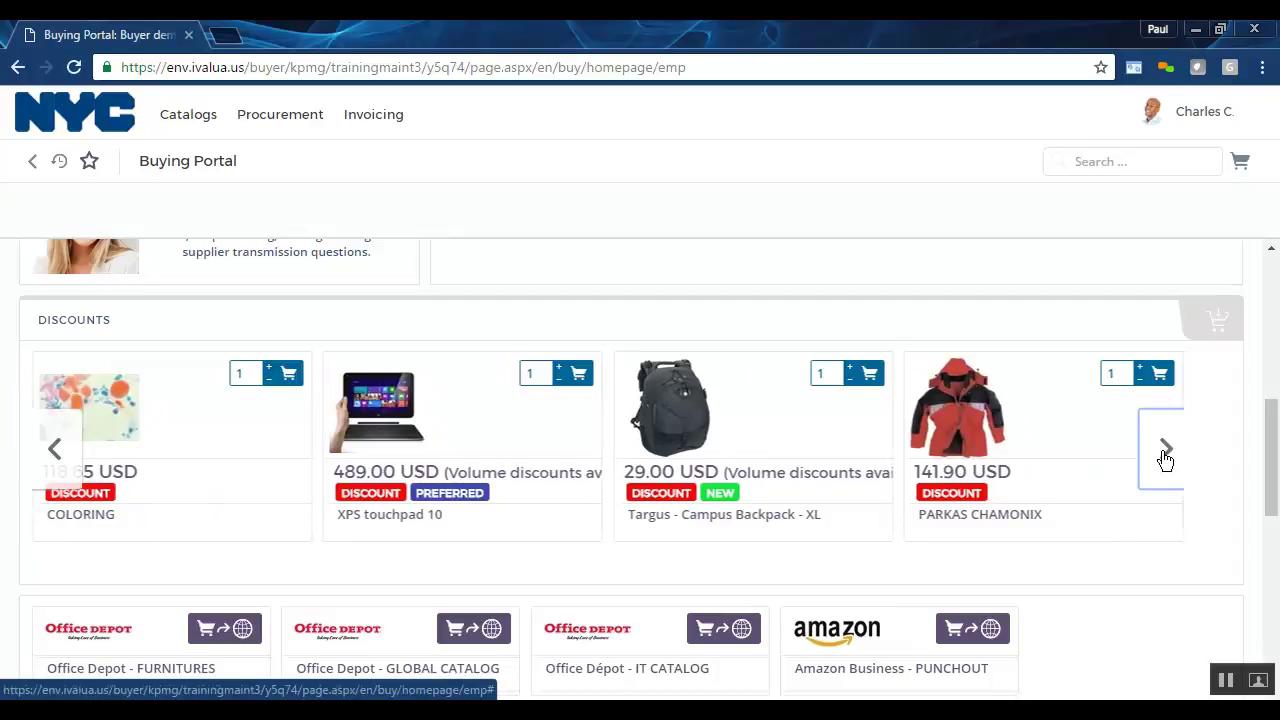
scroll(570, 537, "down", 2)
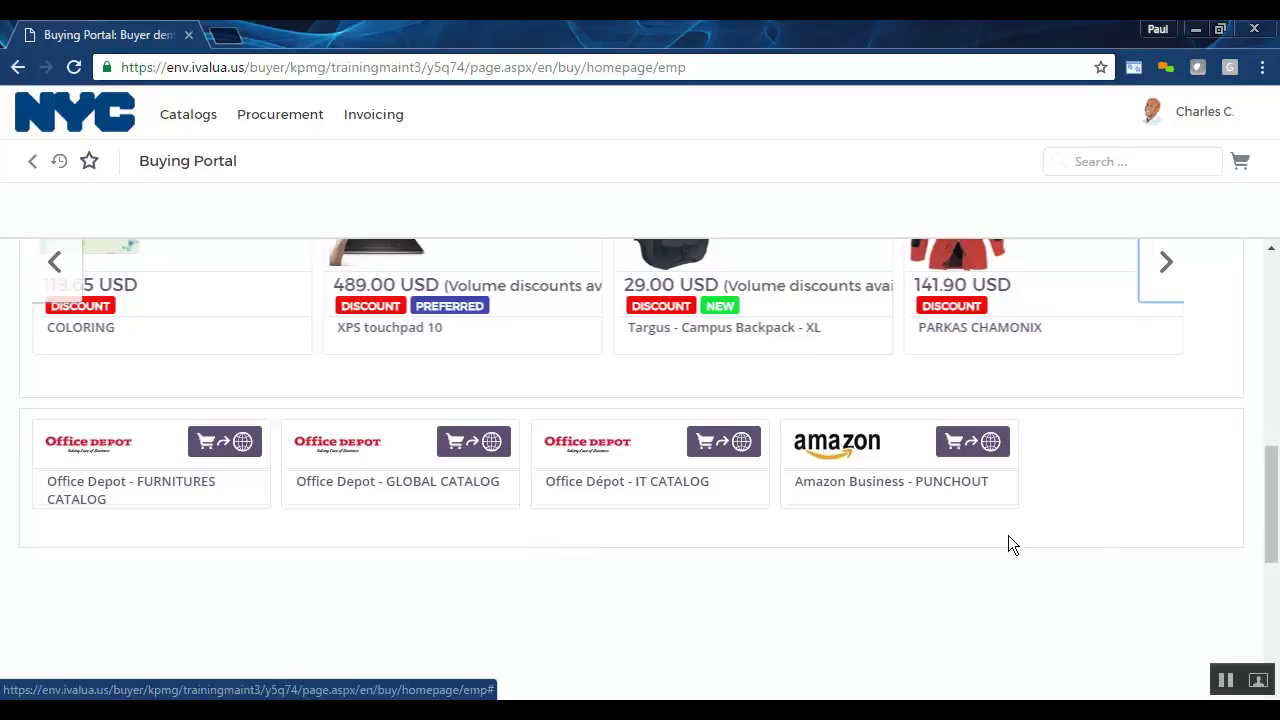
Open the Amazon Business punchout catalog and search it for "pencils"
left_click(988, 445)
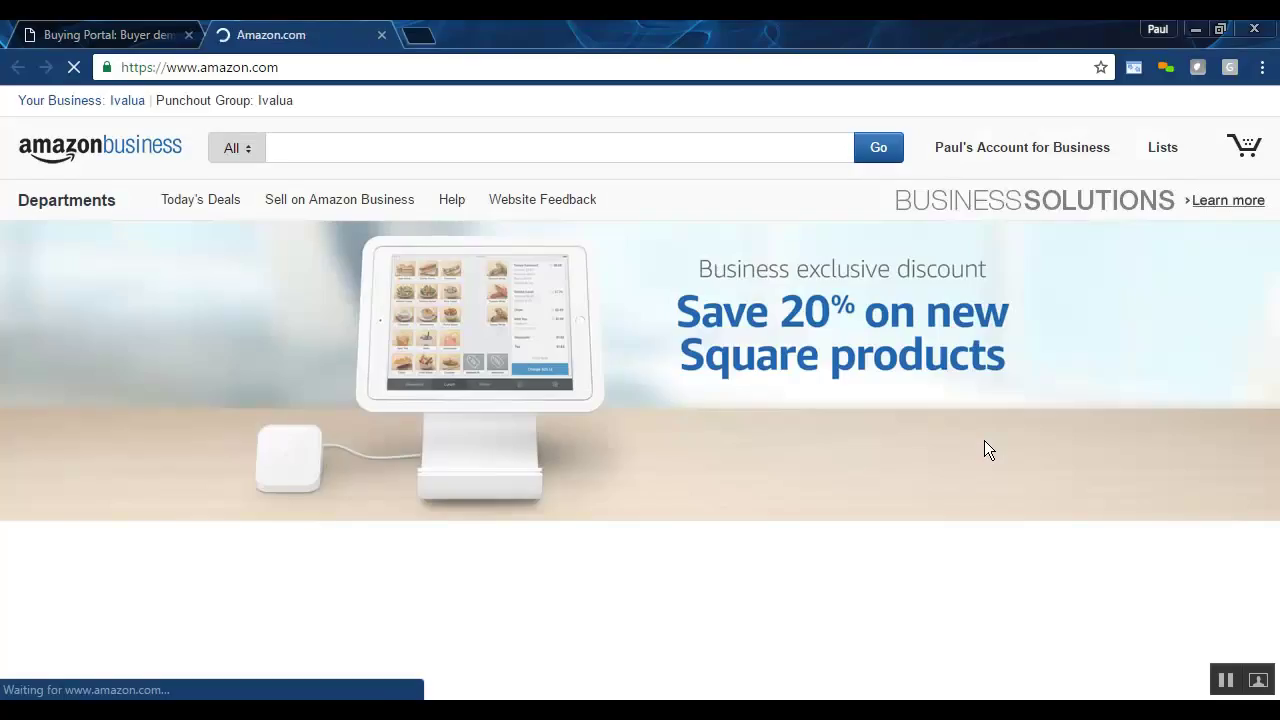
left_click(404, 151)
type("penci")
type("ls")
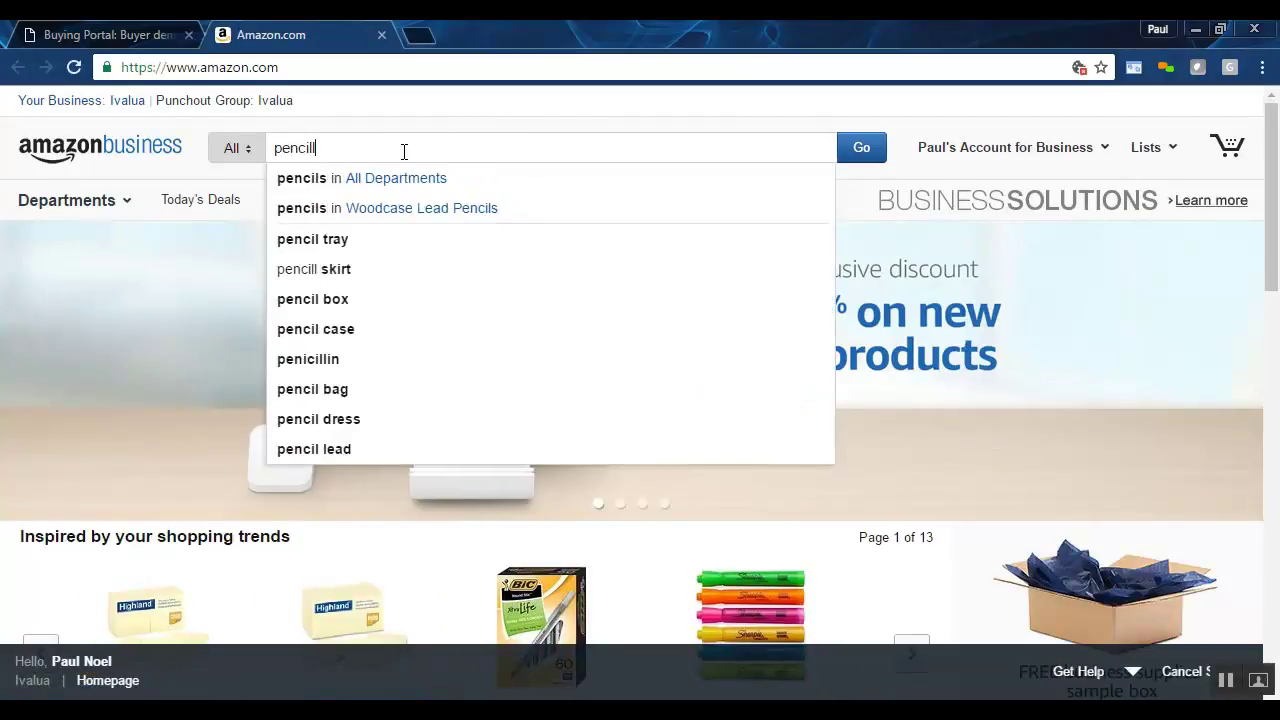
key("Return")
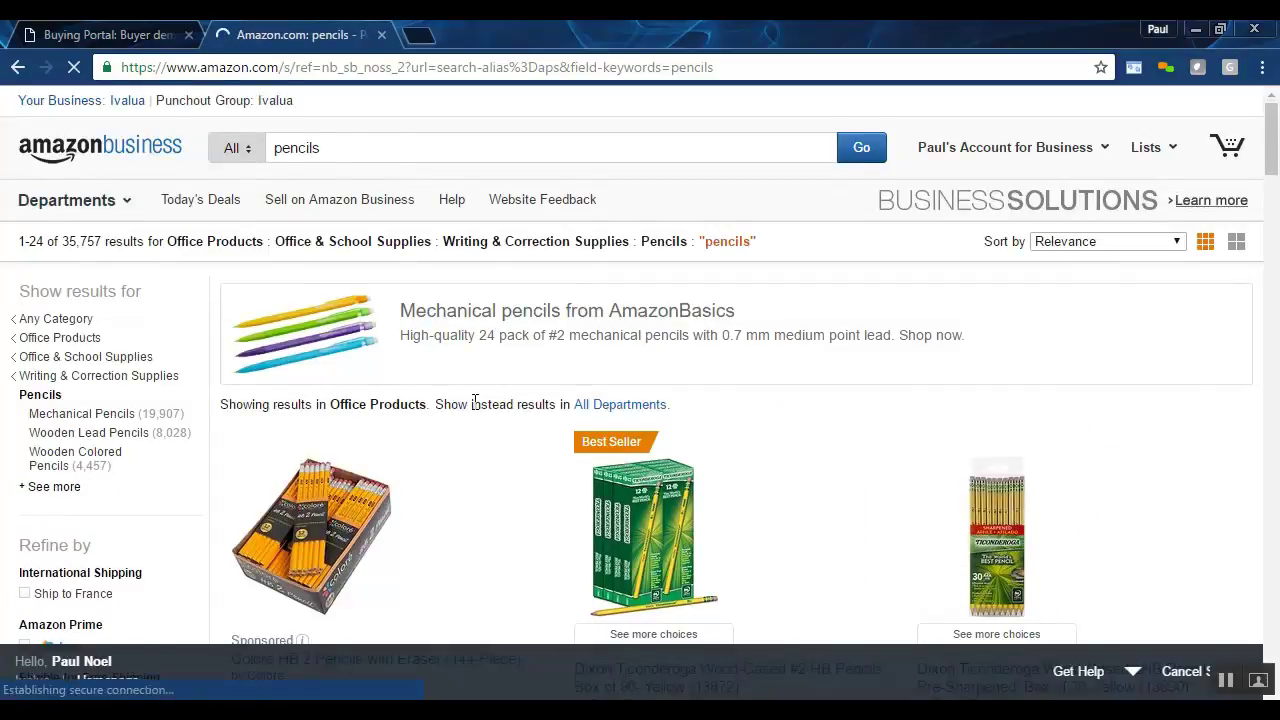
Add 5 of the Dixon Ticonderoga Wood-Cased #2 HB Pencils, Box of 96, to the cart
scroll(473, 401, "down", 5)
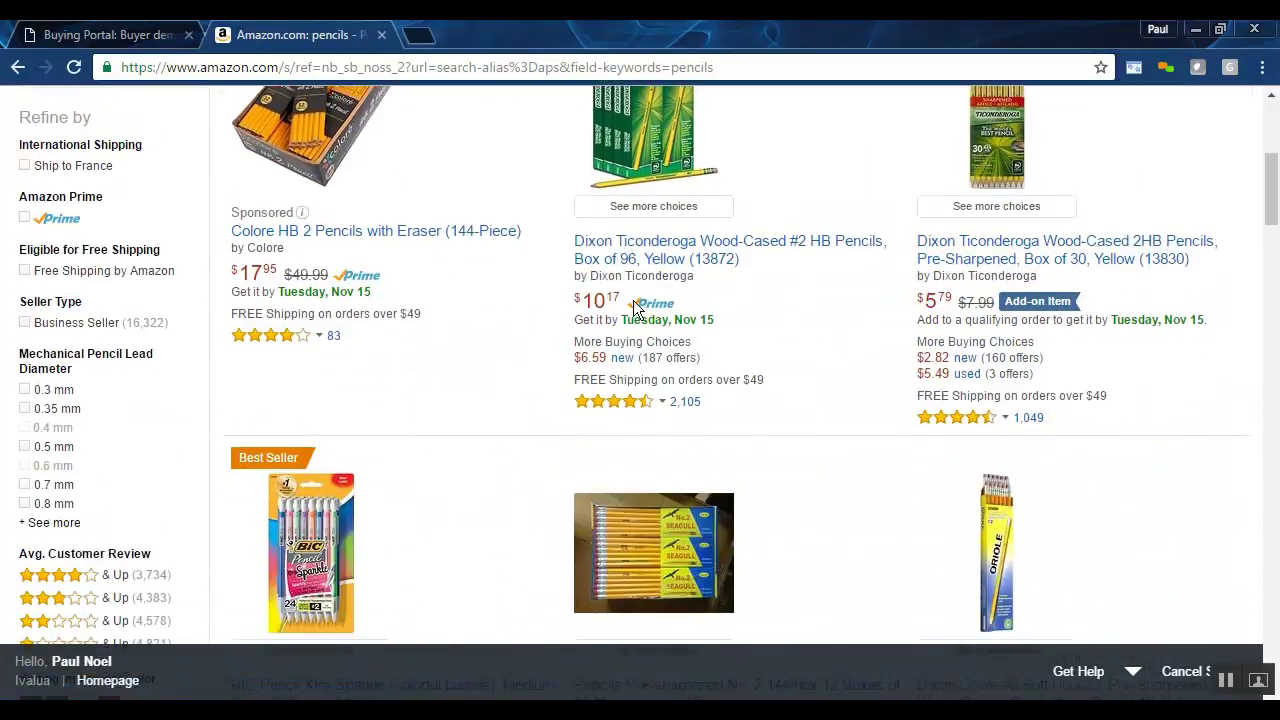
left_click(686, 243)
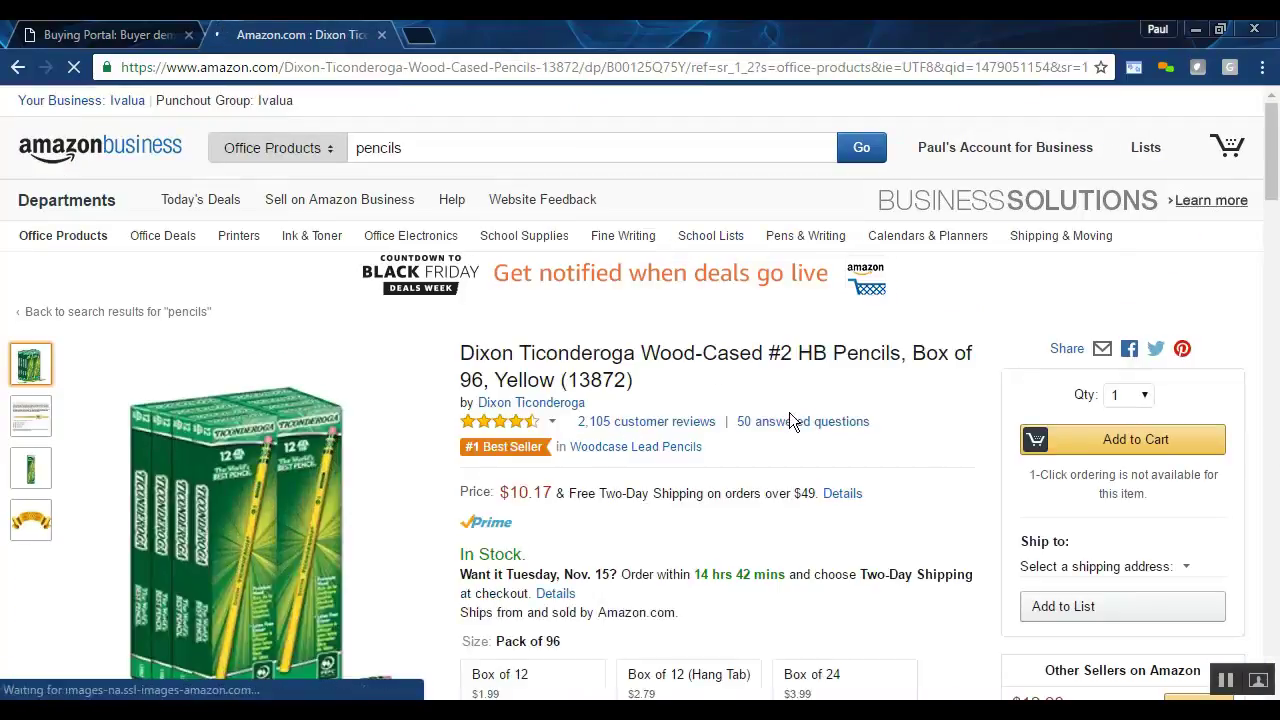
left_click(1138, 396)
left_click(1118, 486)
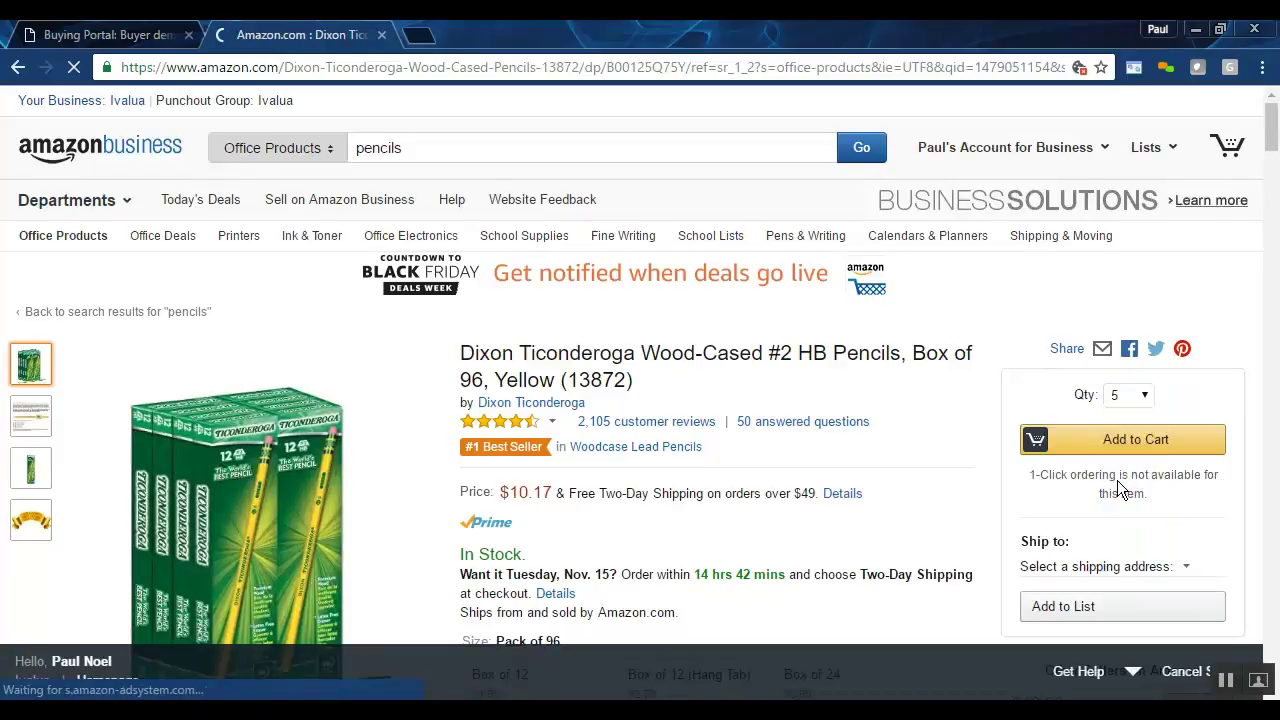
left_click(1134, 443)
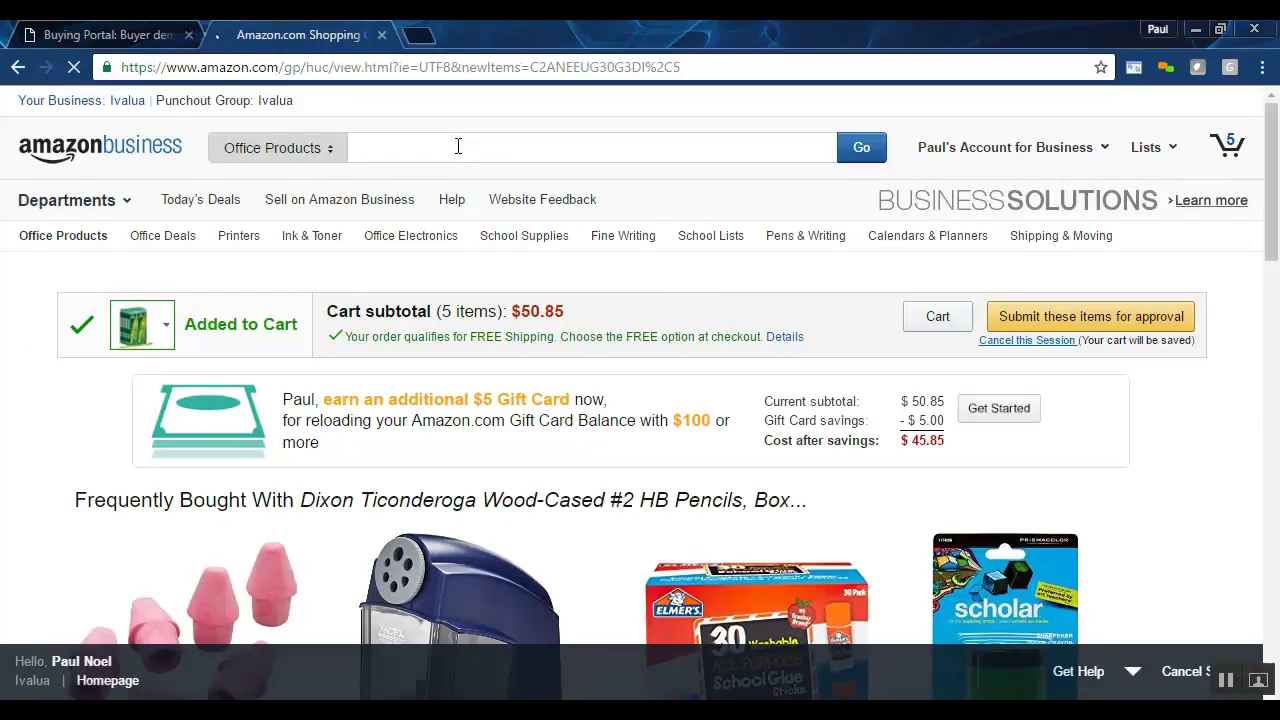
Search for "note pads" and add 7 of the white Tops Legal Pad, 8.5 x 11.75 inch, 12 Pads per Pack, to the cart
type("note pads")
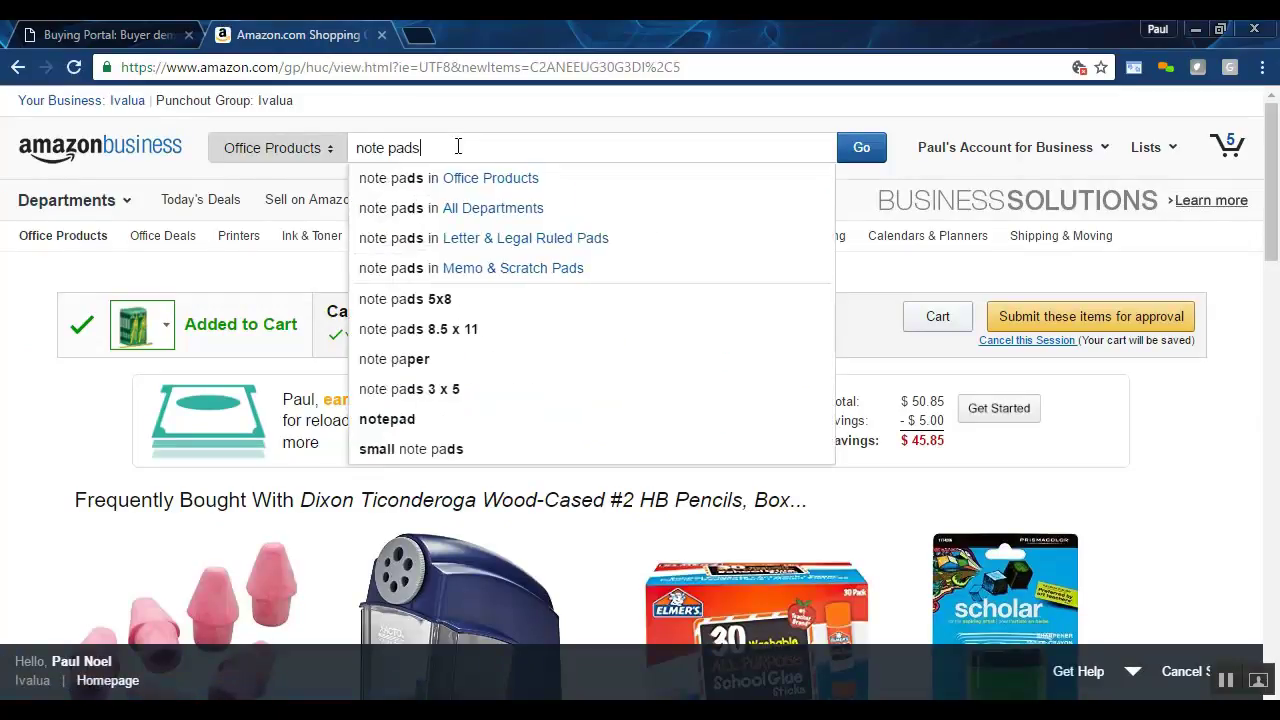
key("Return")
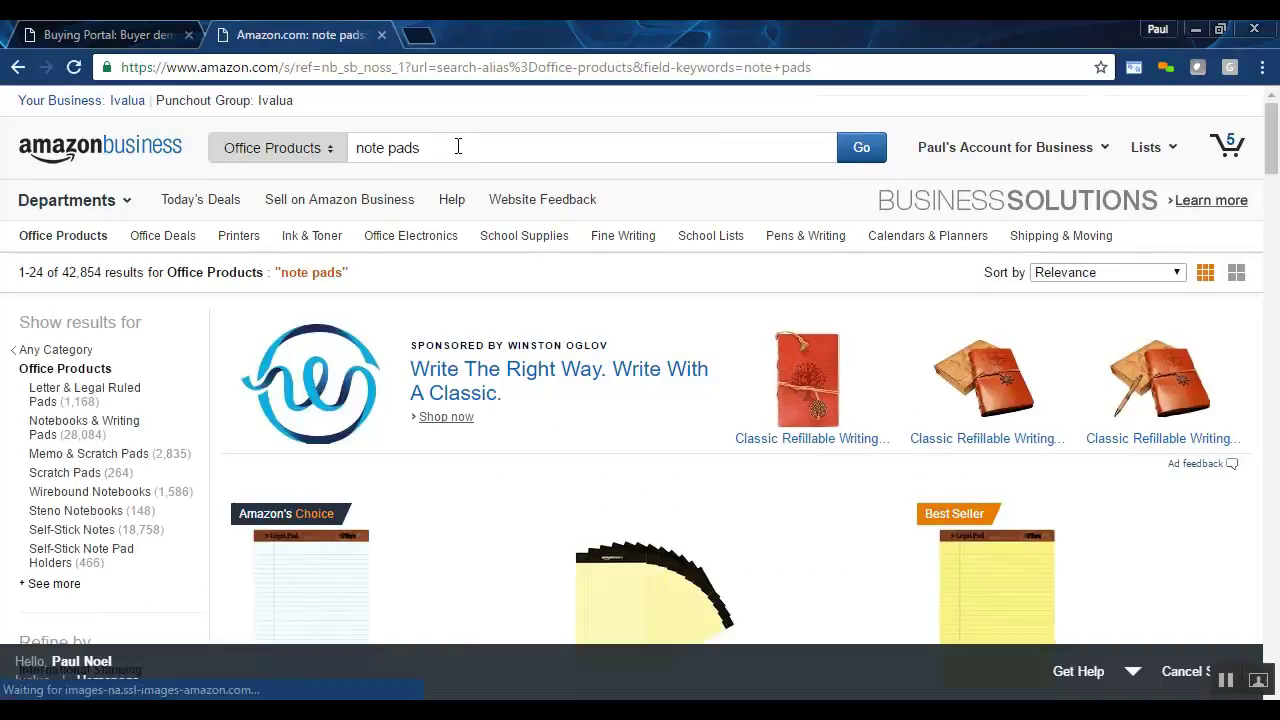
scroll(459, 525, "down", 6)
scroll(460, 520, "up", 2)
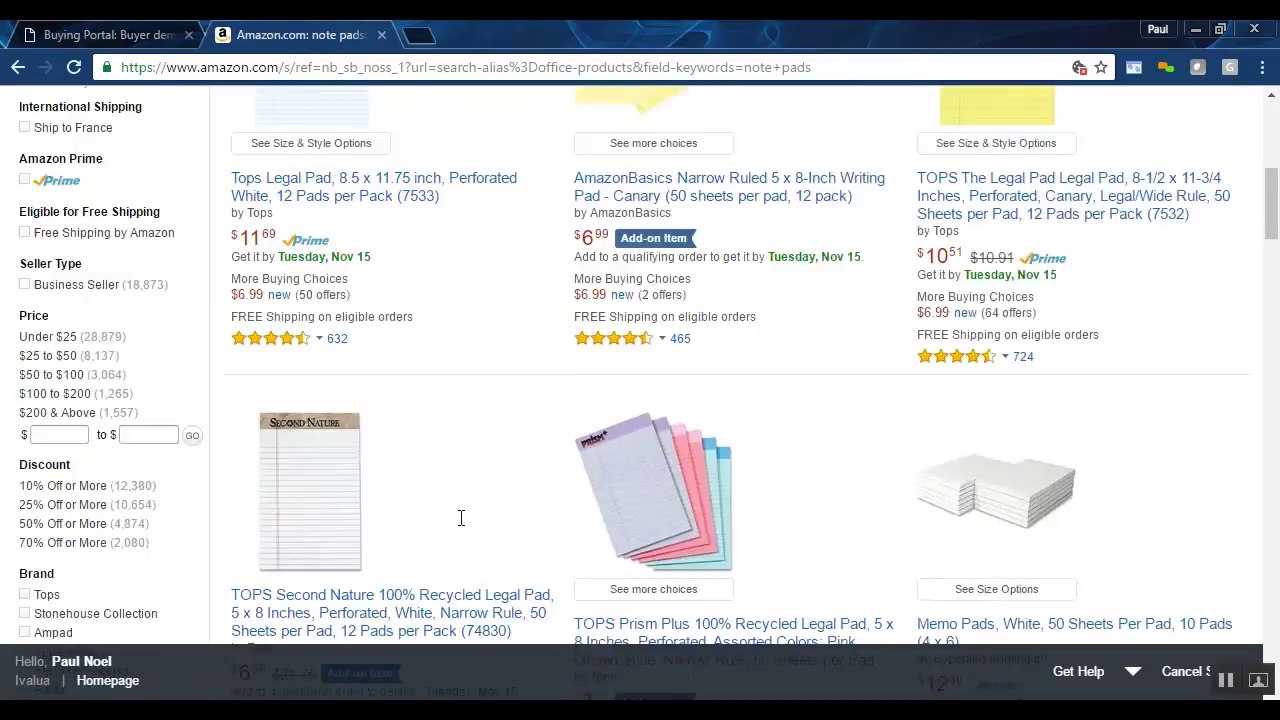
left_click(345, 238)
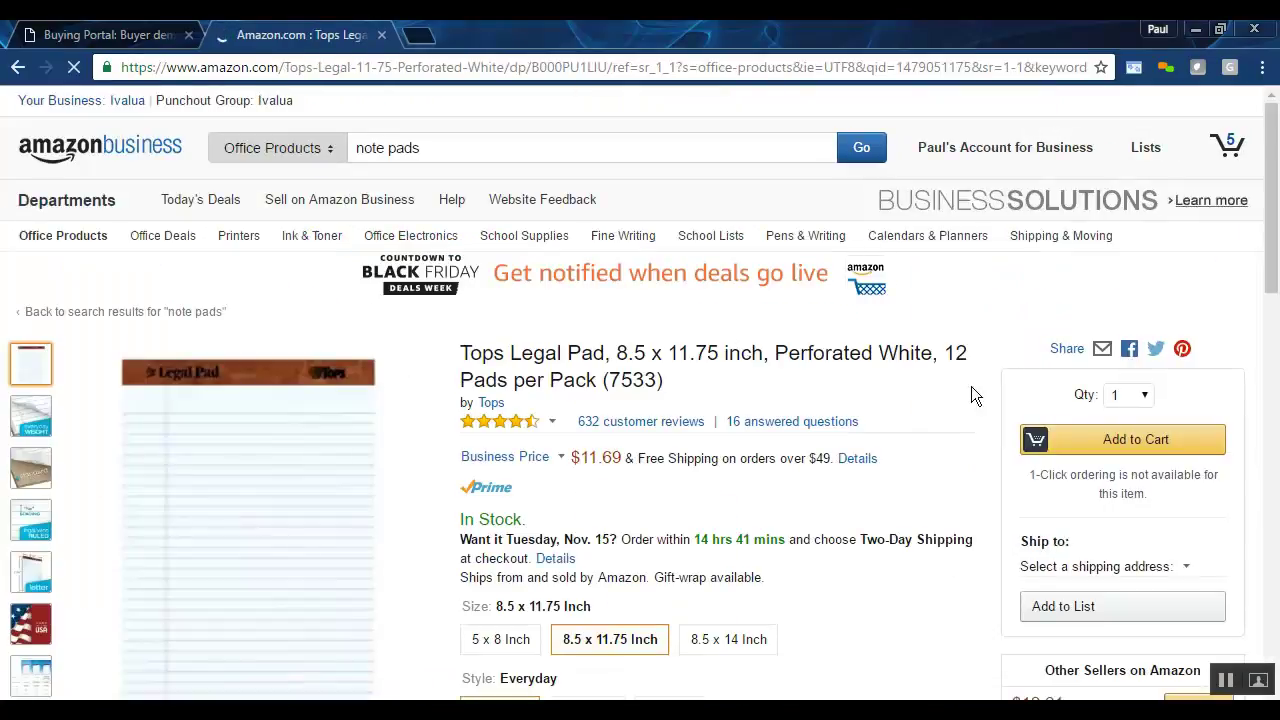
left_click(1120, 398)
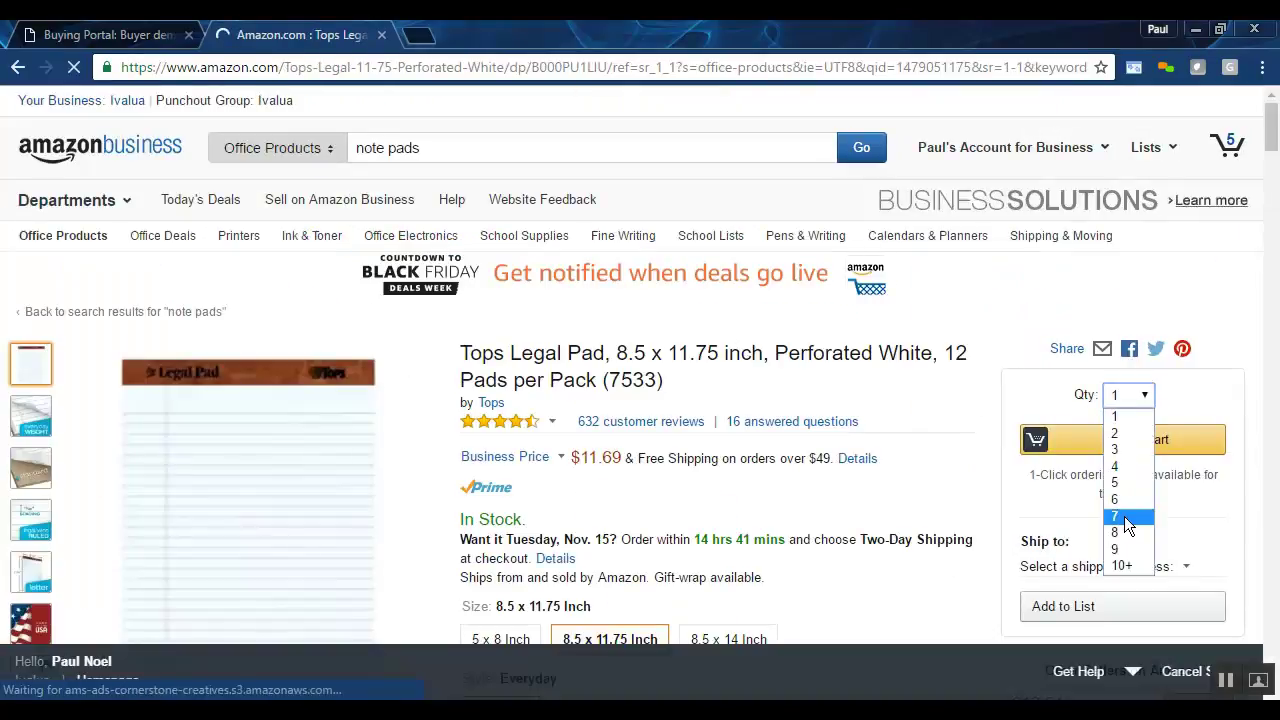
left_click(1121, 515)
left_click(1149, 442)
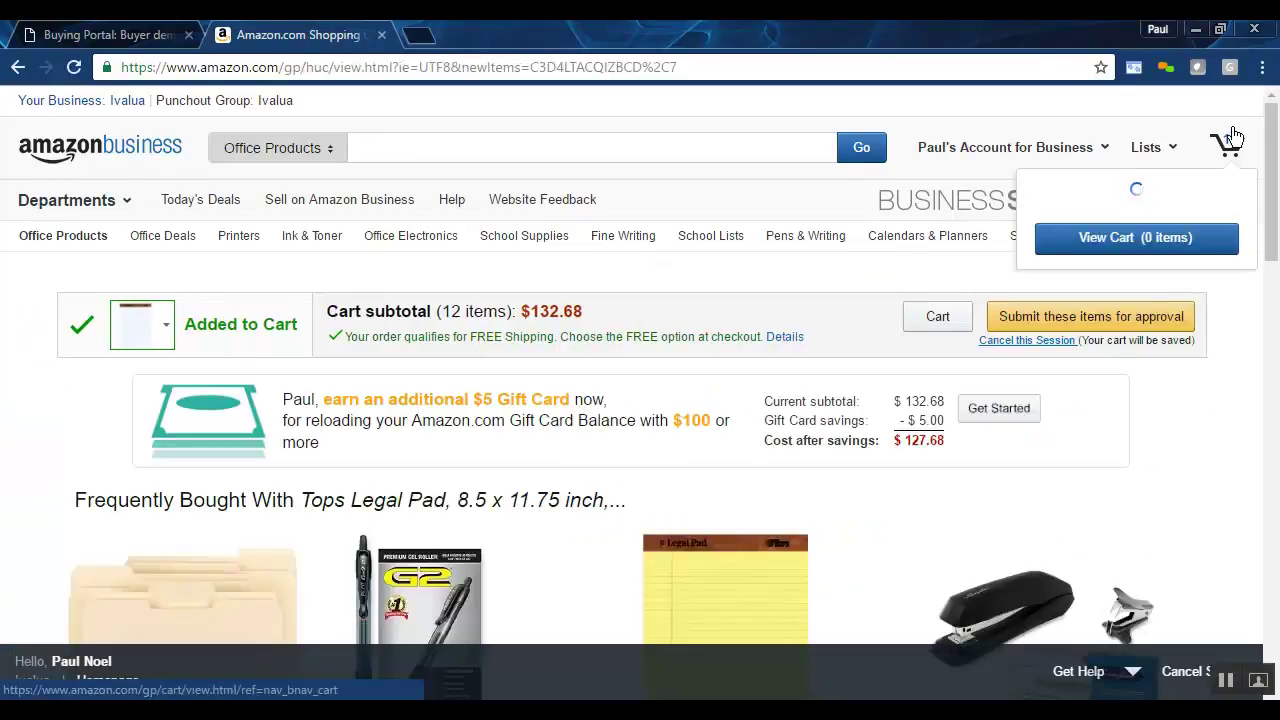
Open the shopping cart and submit its items for approval to bring them back into a requisition
left_click(1116, 319)
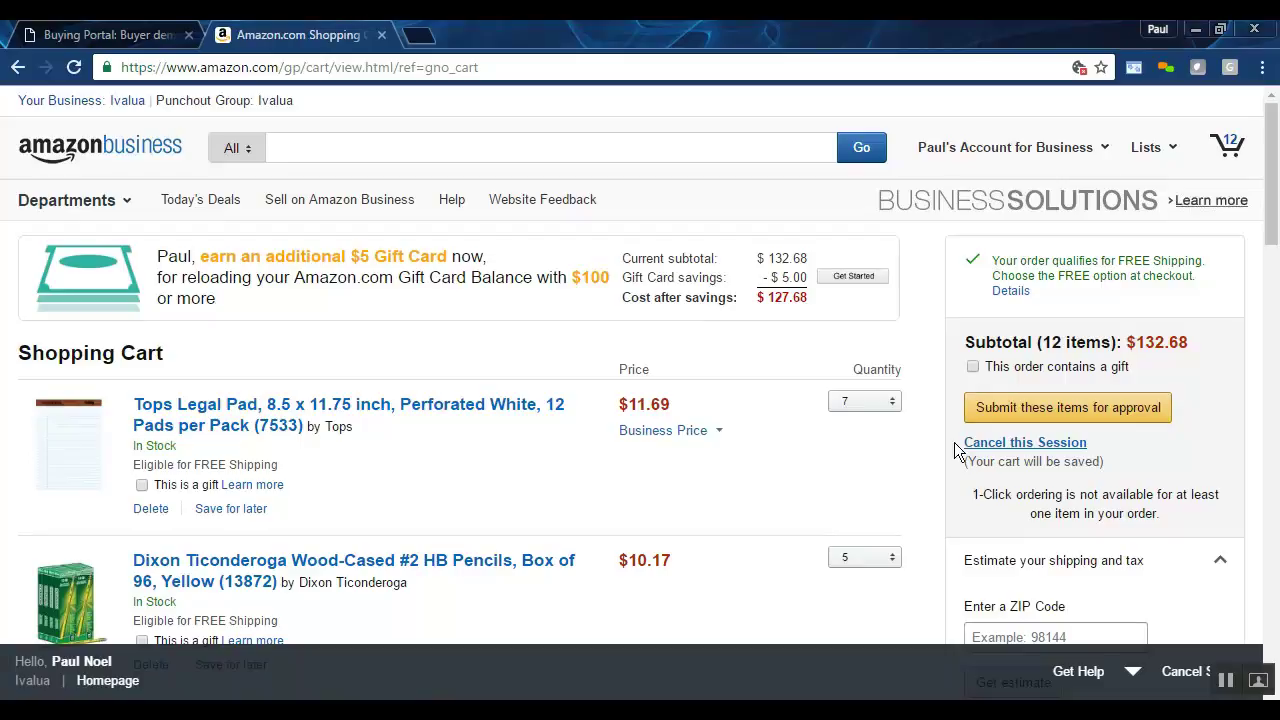
left_click(1050, 412)
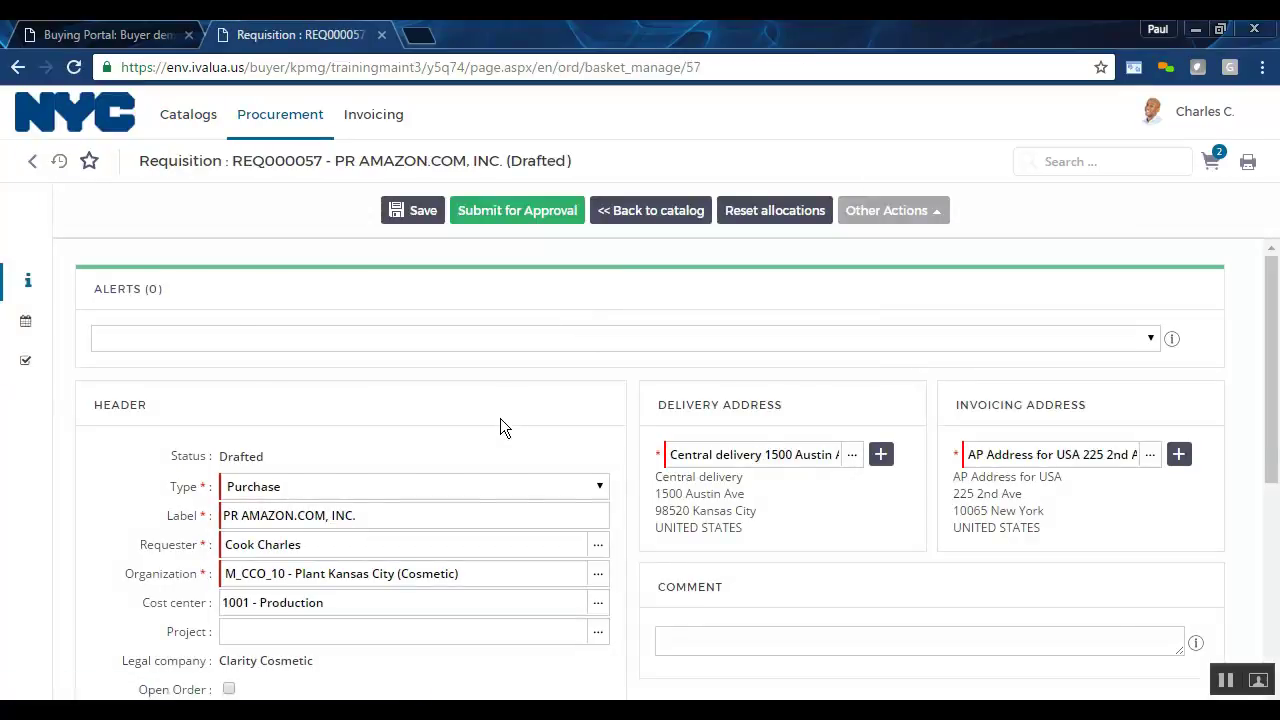
Review the requisition's item lines and addresses, and view the form for adding a delivery address without saving one
scroll(500, 426, "down", 4)
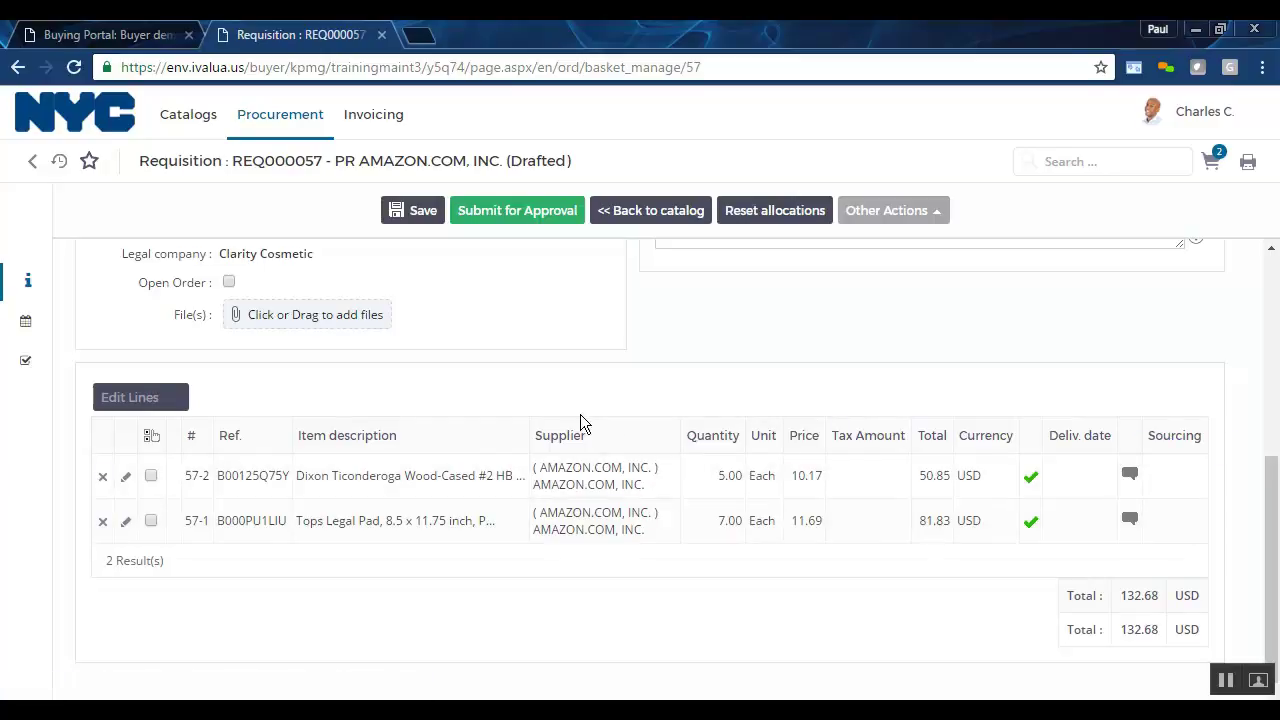
scroll(580, 415, "up", 4)
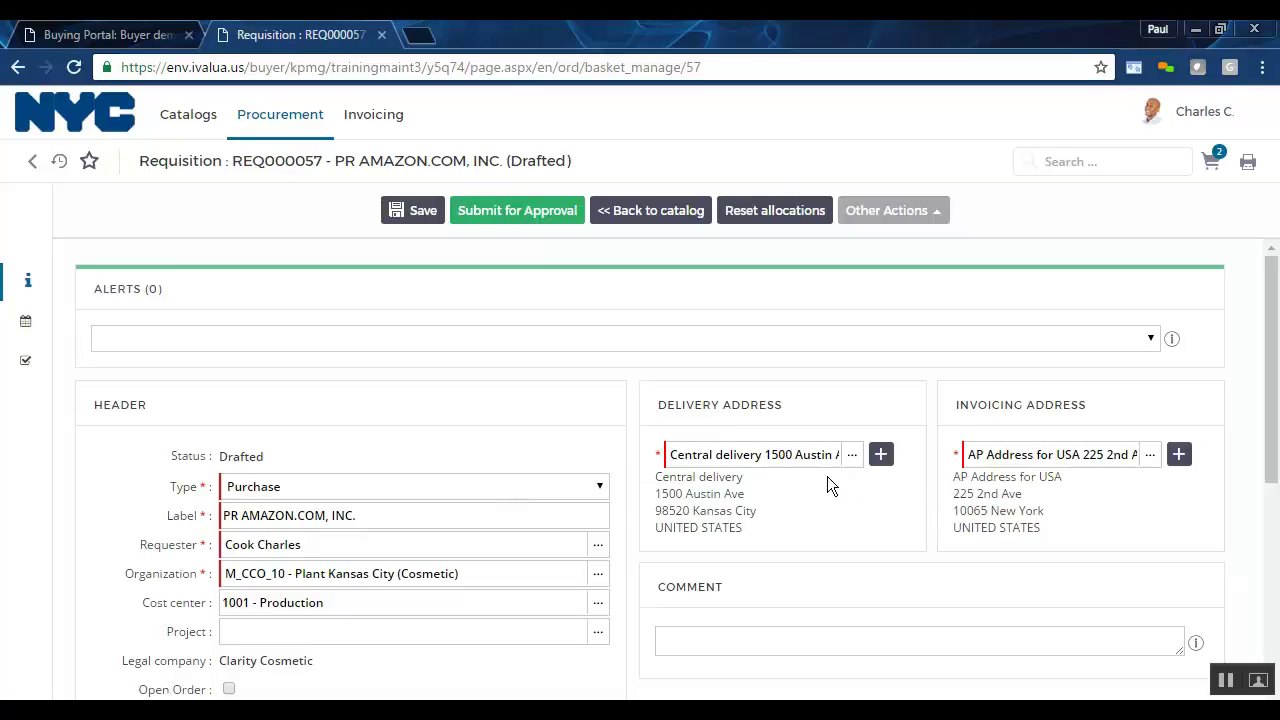
left_click(754, 480)
left_click(1028, 479)
left_click(880, 456)
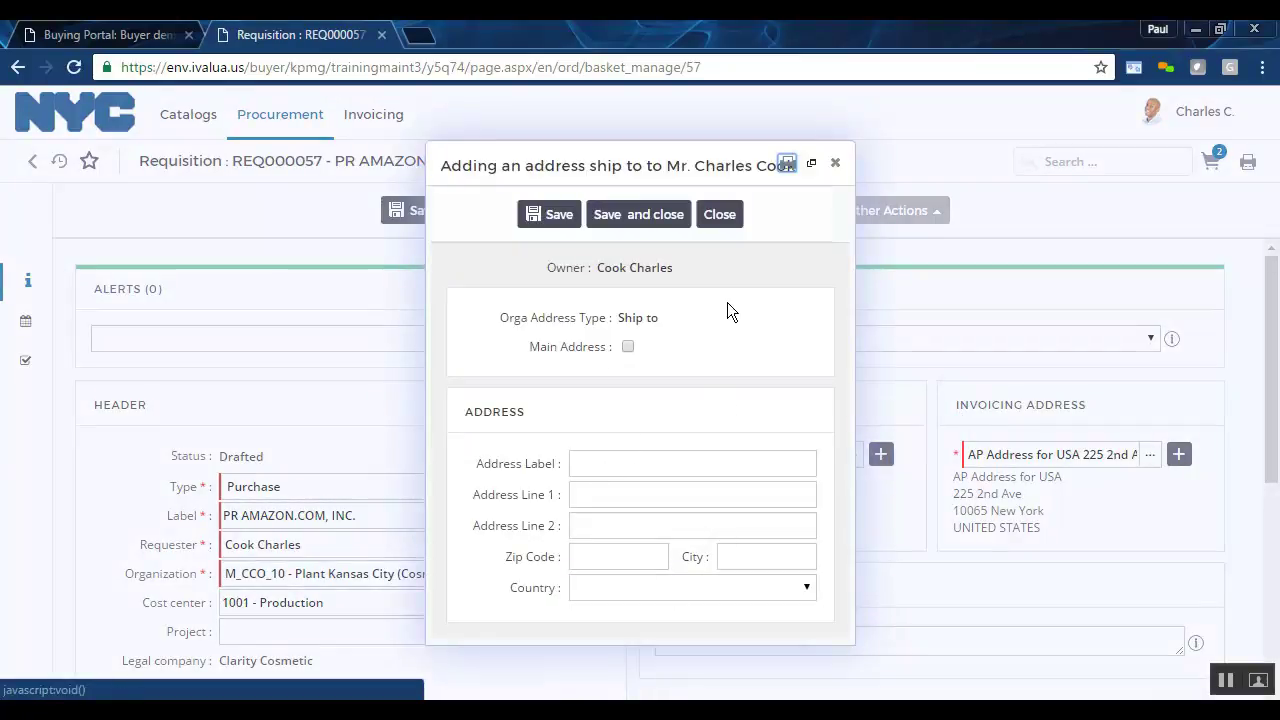
left_click(719, 214)
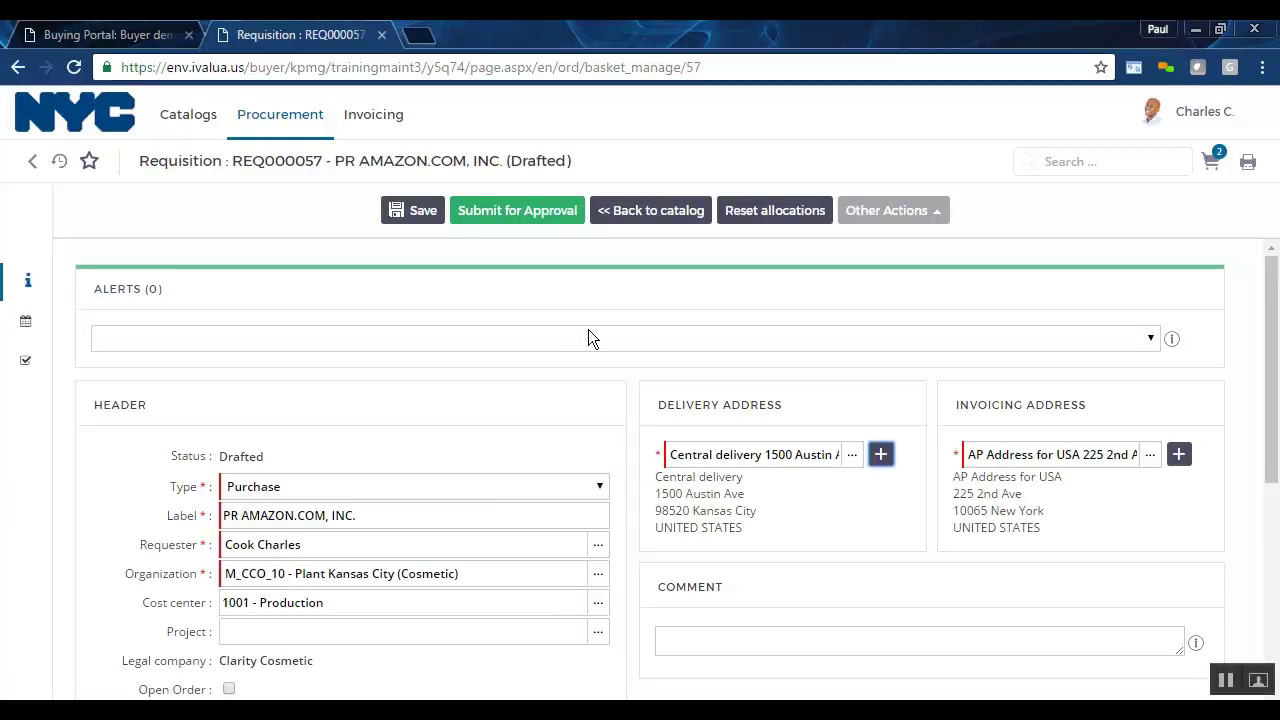
Submit the drafted Amazon requisition for approval and highlight the resulting purchase order's number
left_click(521, 216)
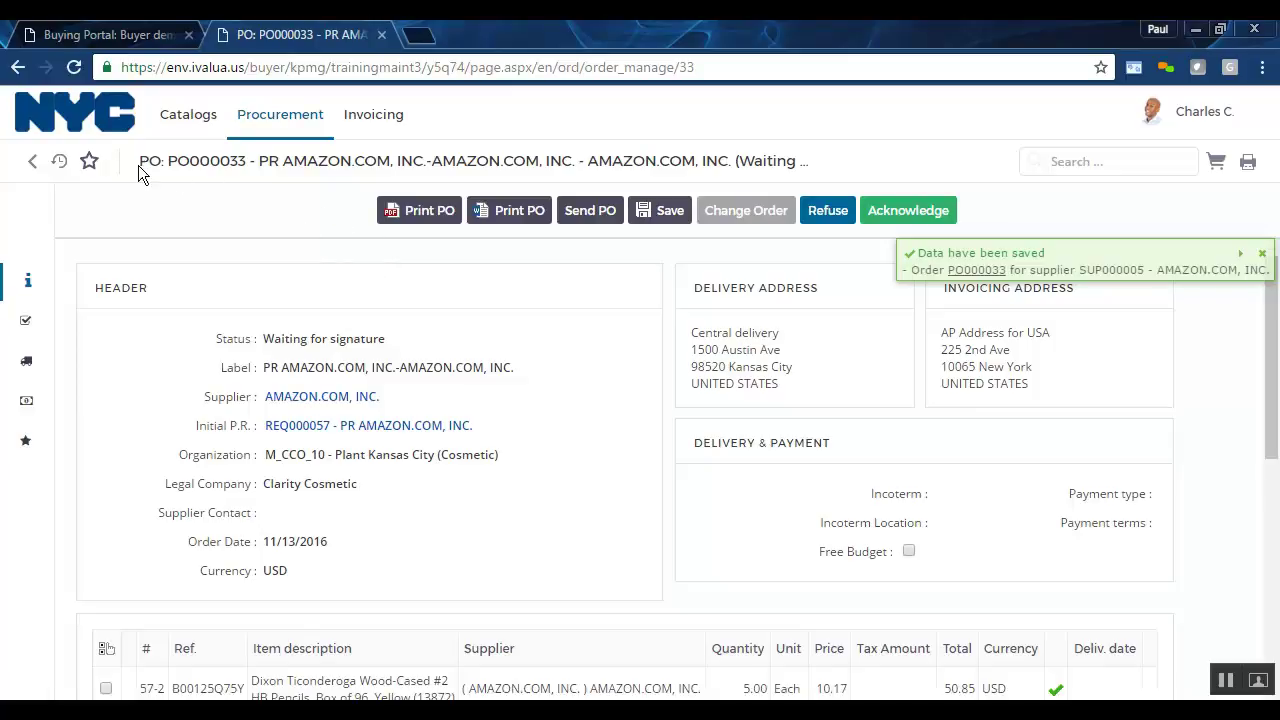
left_click_drag(137, 164, 248, 162)
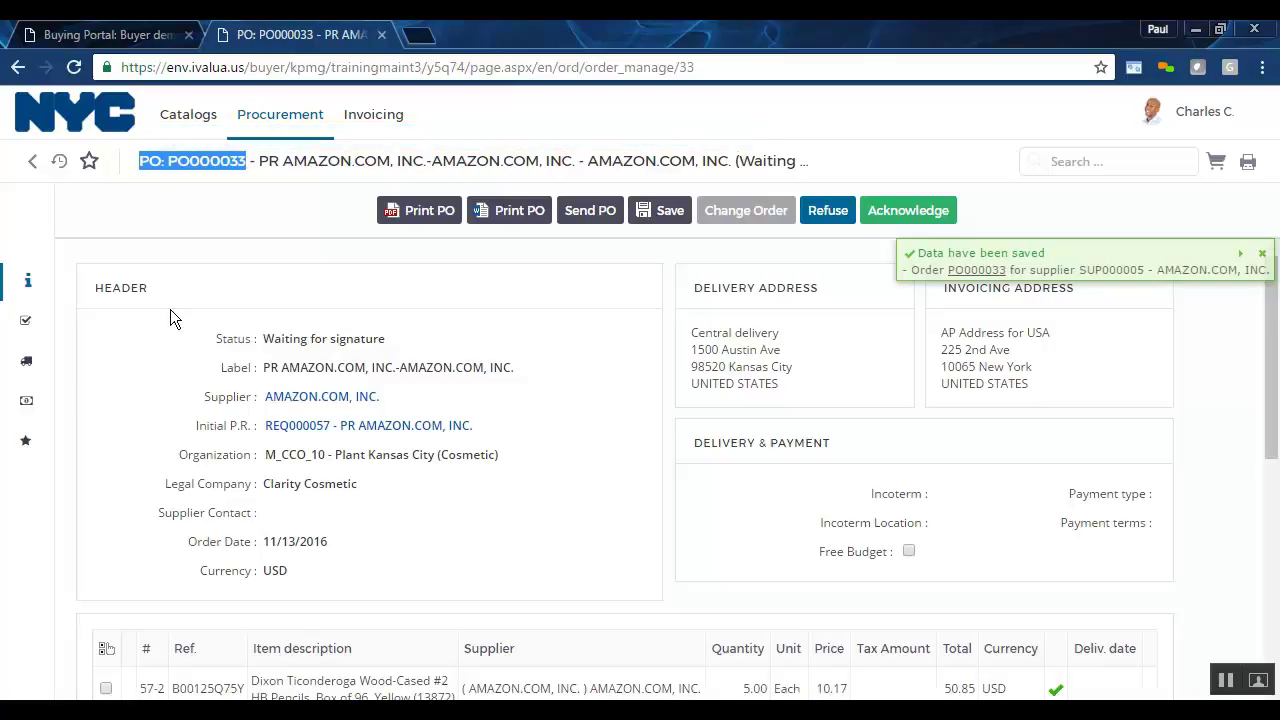
Examine the purchase order's validation workflow and approval history, and return to its main details
mouse_move(26, 357)
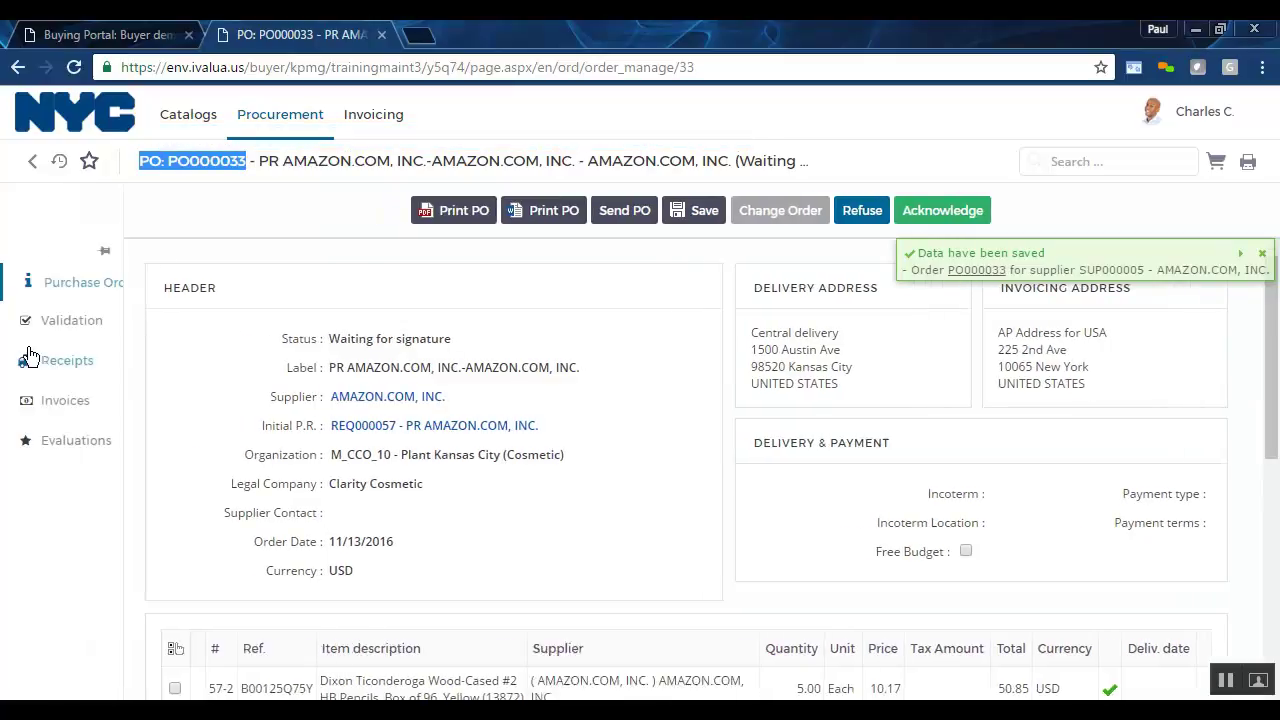
left_click(71, 325)
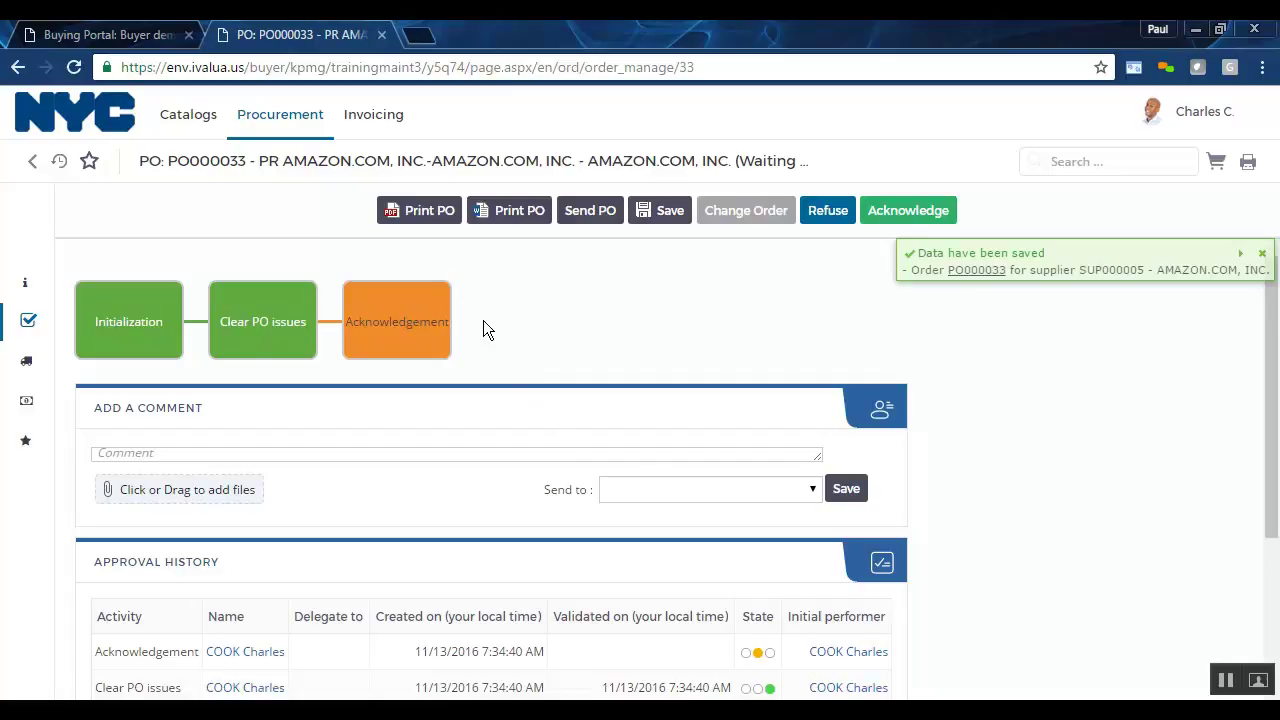
scroll(481, 334, "down", 2)
scroll(481, 334, "up", 2)
left_click(33, 287)
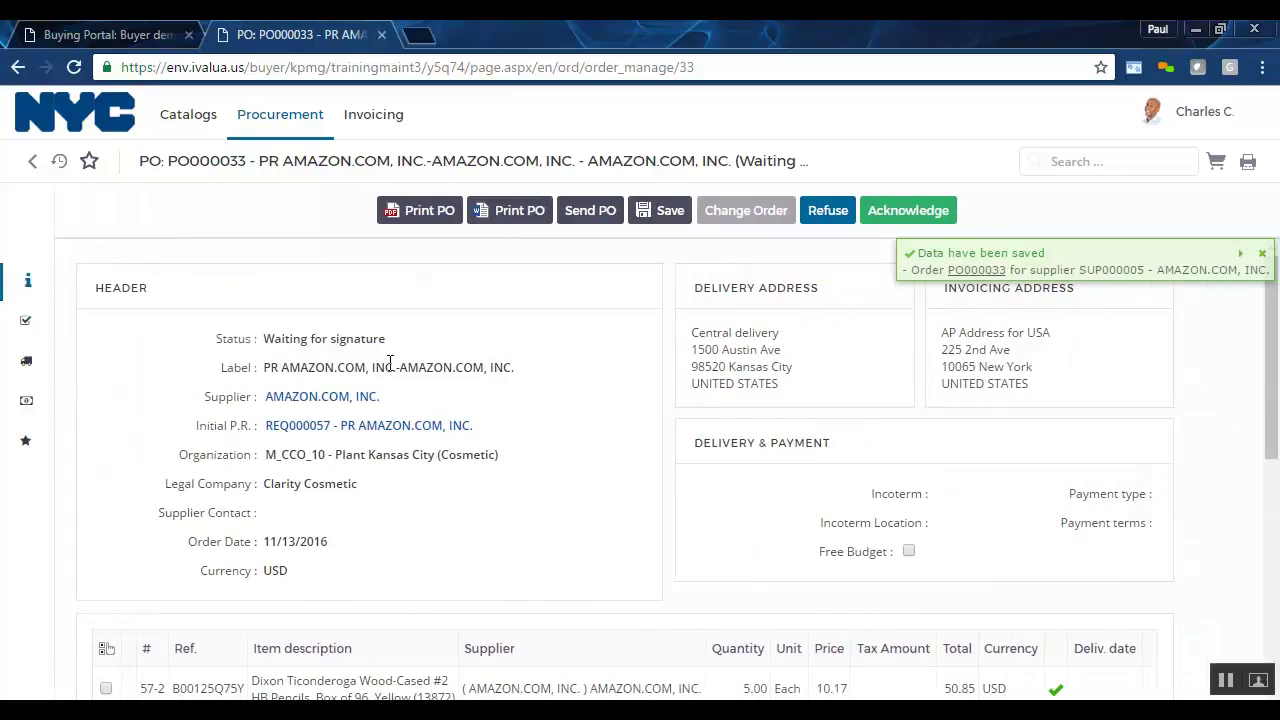
Open the order's initial requisition, examine its approval workflow diagram, and close the requisition
left_click(361, 427)
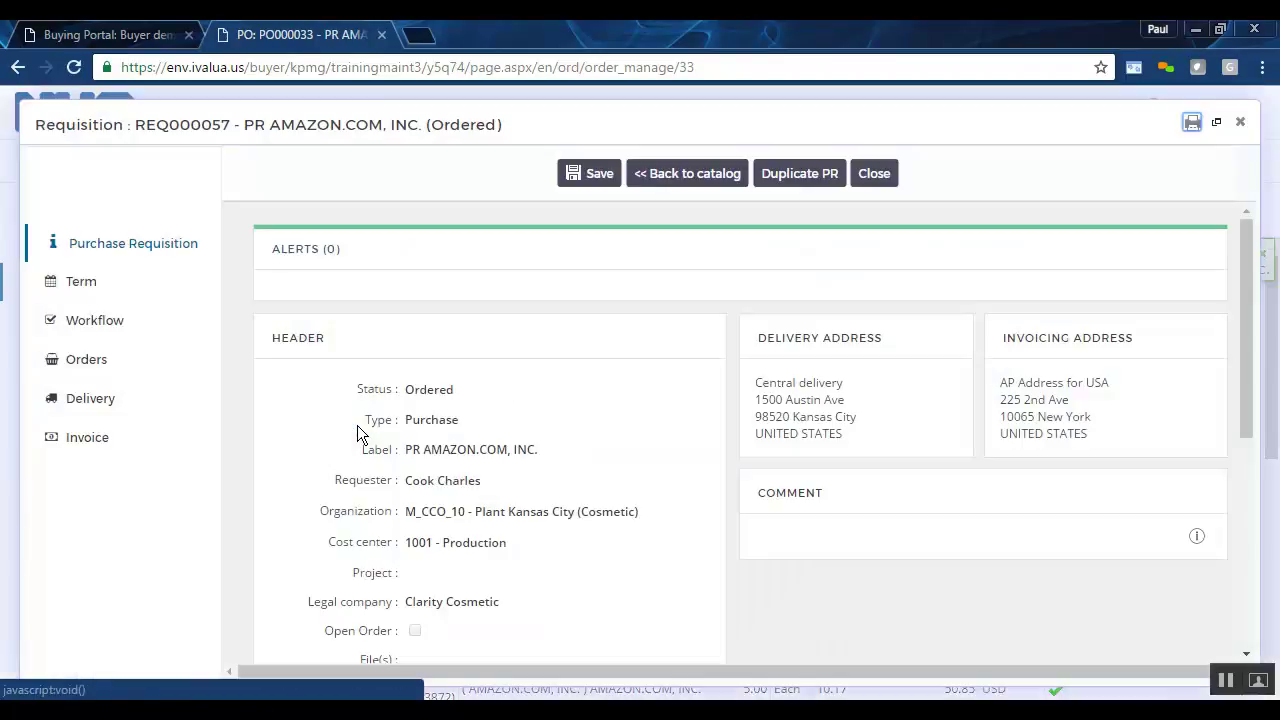
left_click(95, 324)
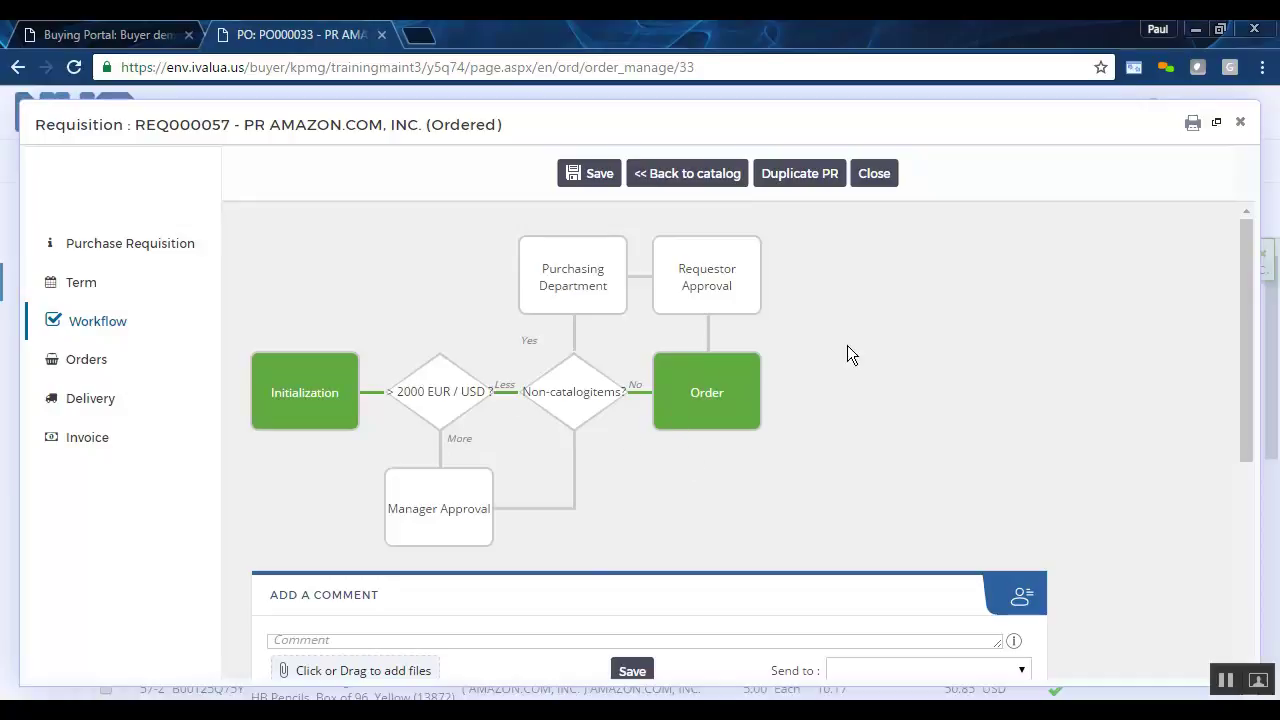
left_click(873, 174)
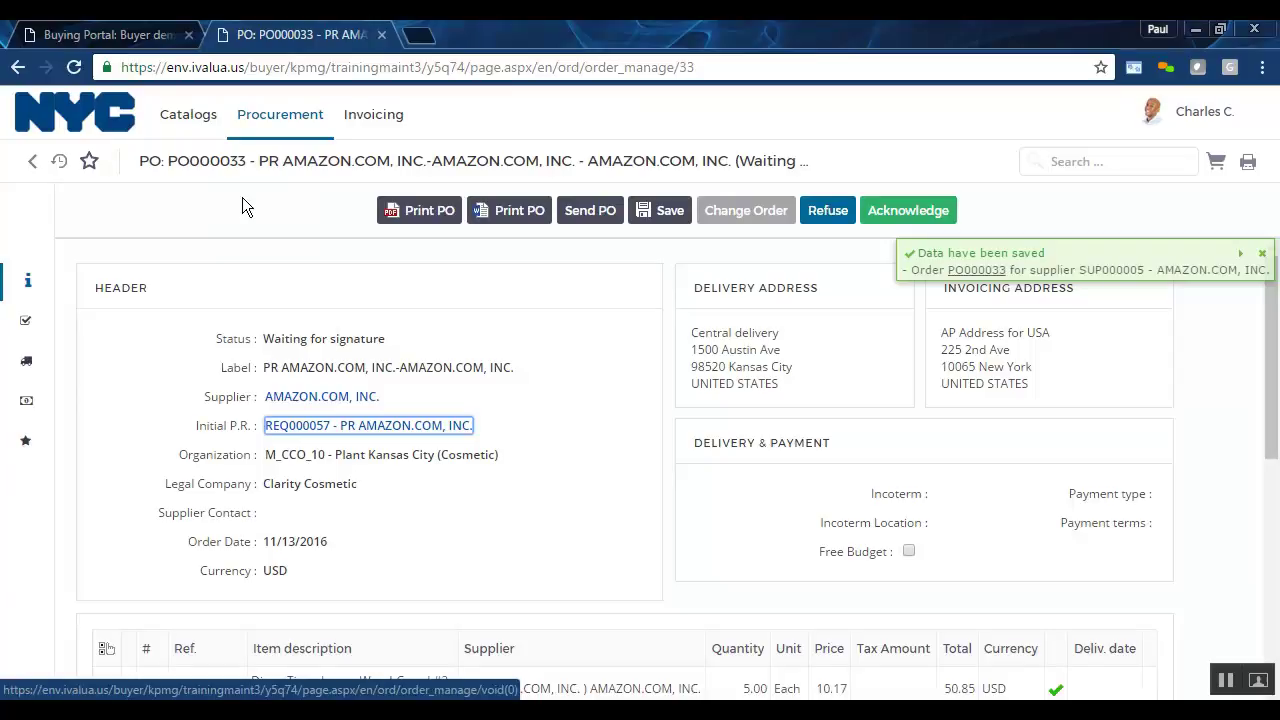
Open the Items Homepage of the catalogs
left_click(296, 124)
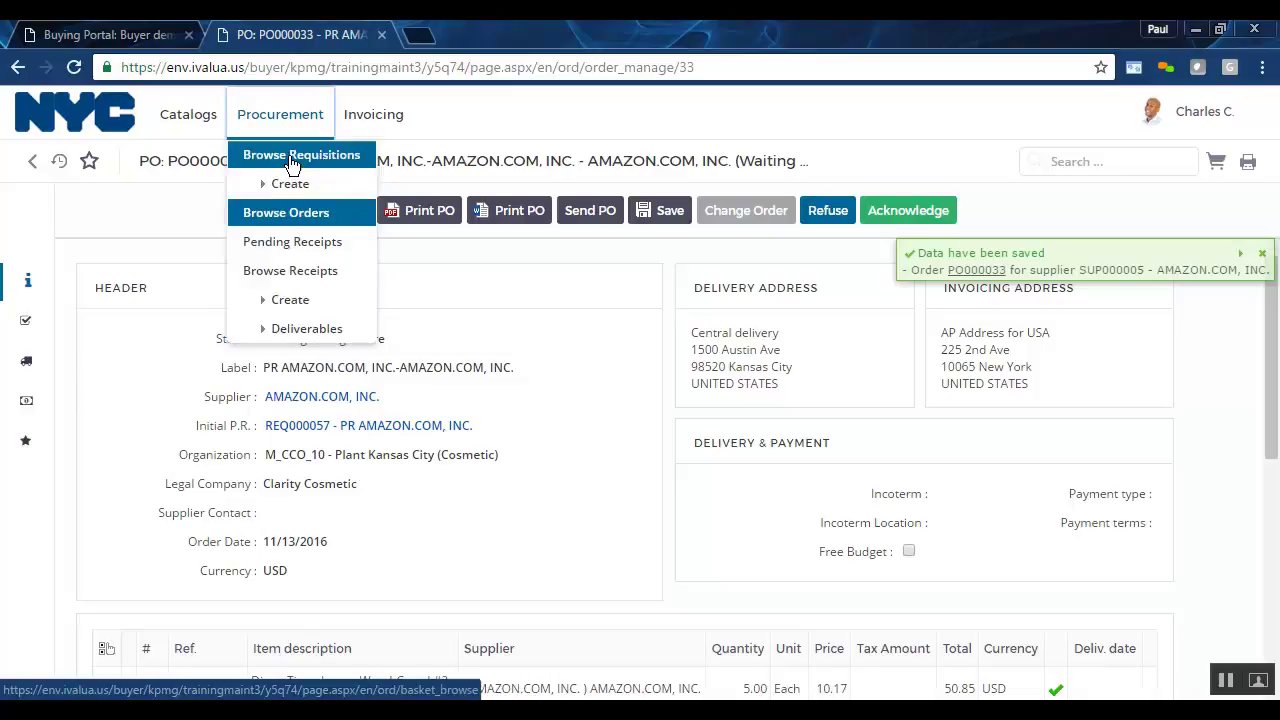
left_click(205, 131)
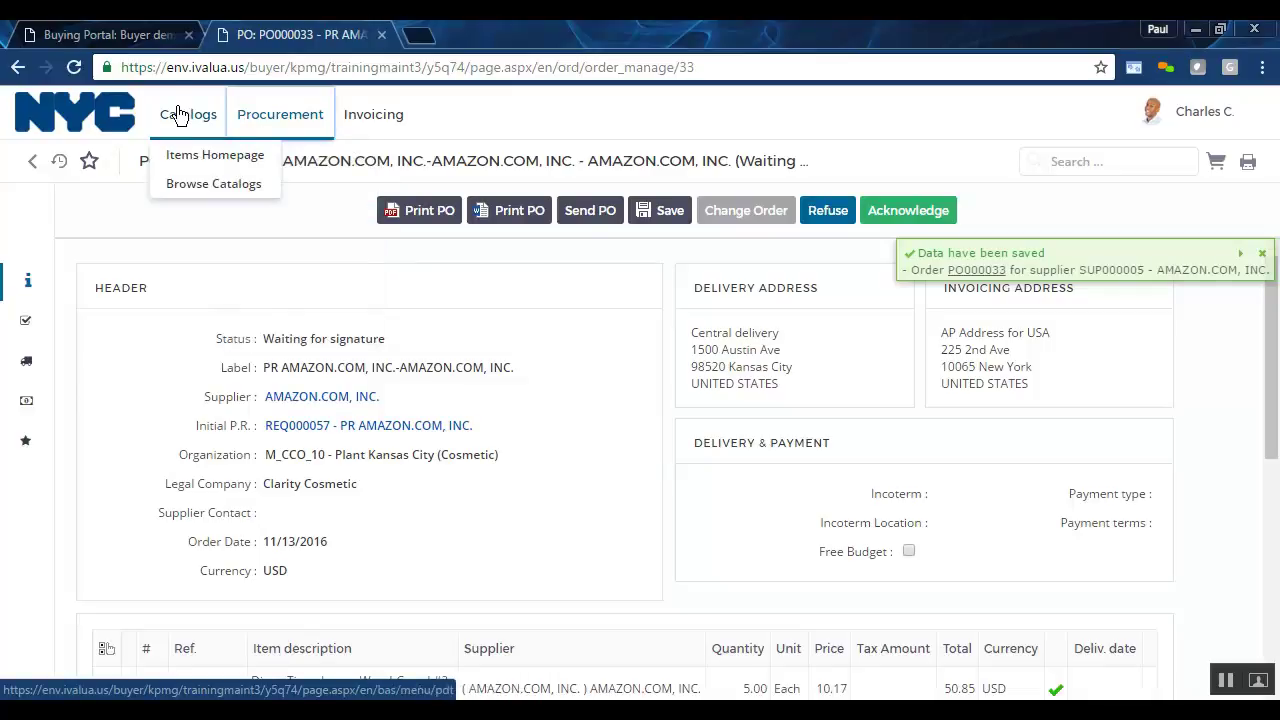
left_click(183, 161)
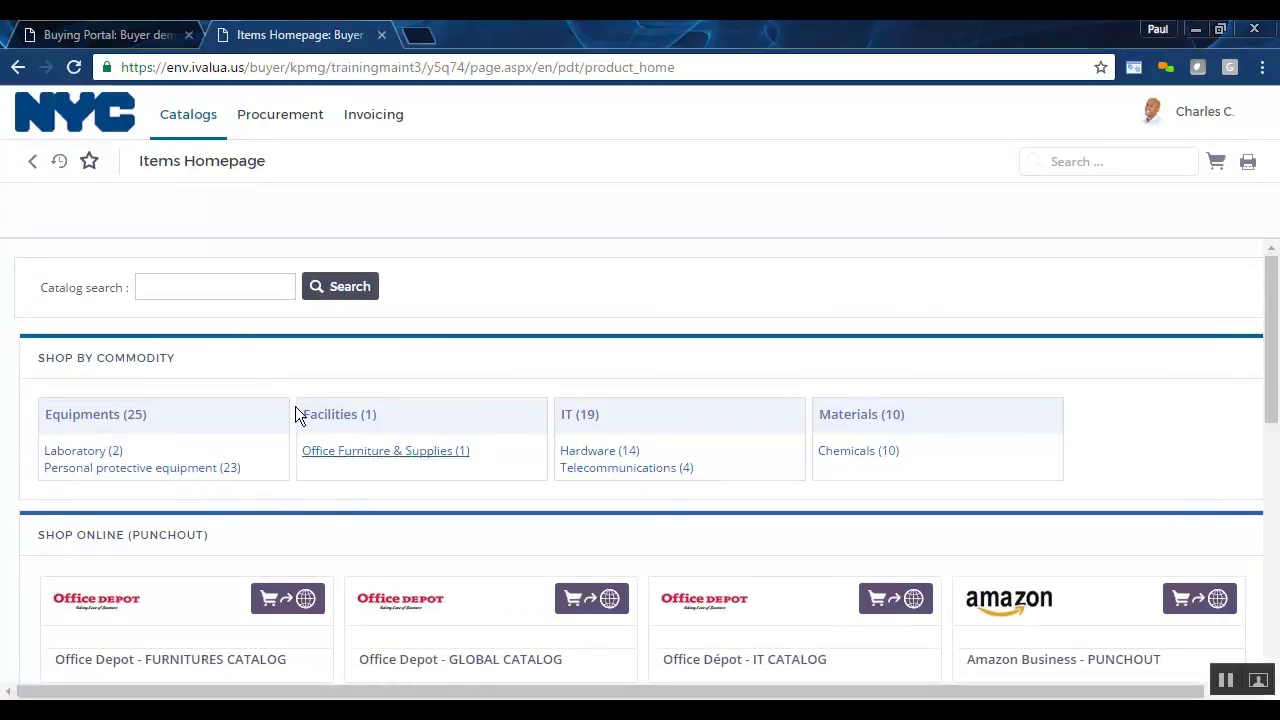
Search the item catalogs for "color" and review the listed products with their suppliers, descriptions and prices
left_click(238, 287)
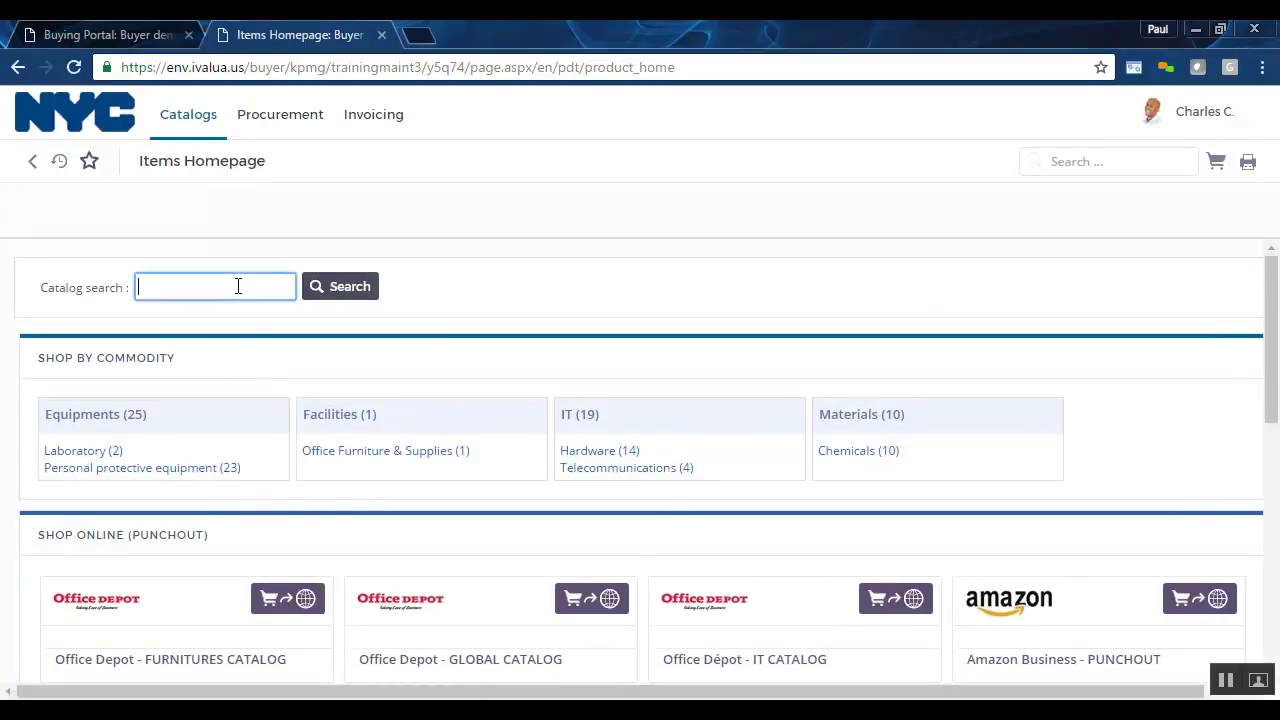
type("color")
key("Return")
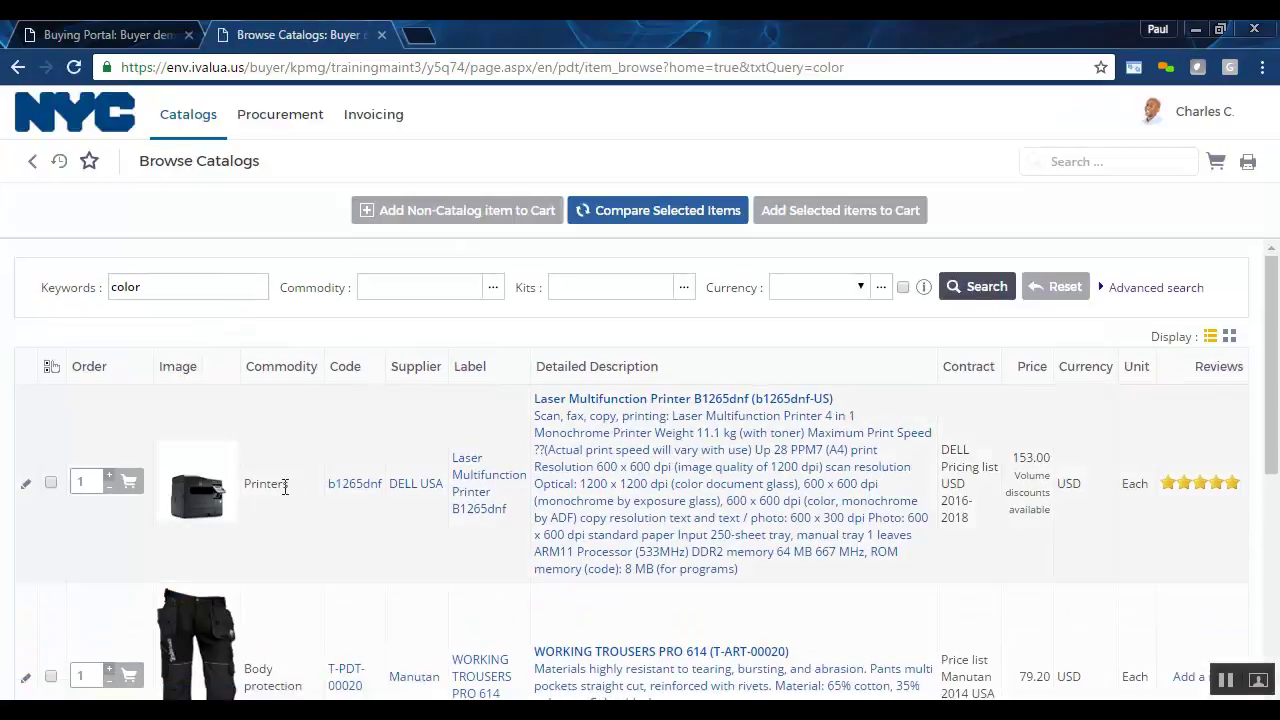
scroll(289, 482, "down", 5)
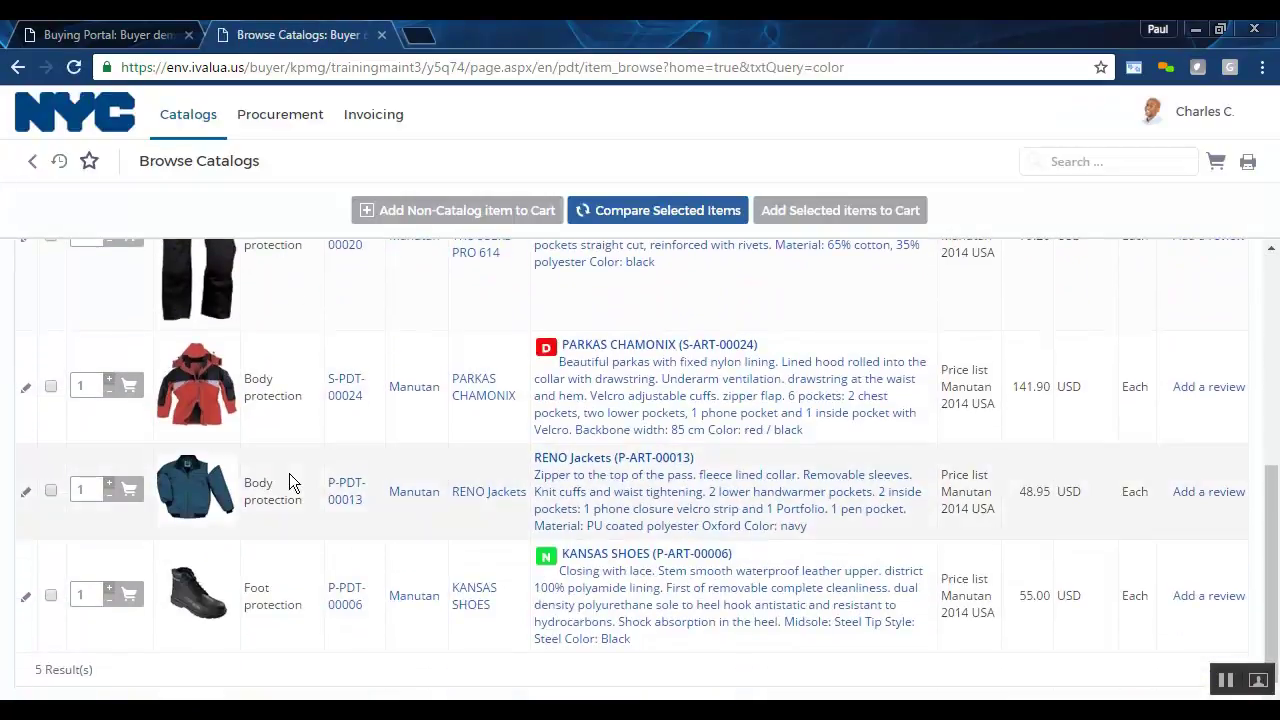
scroll(289, 482, "up", 5)
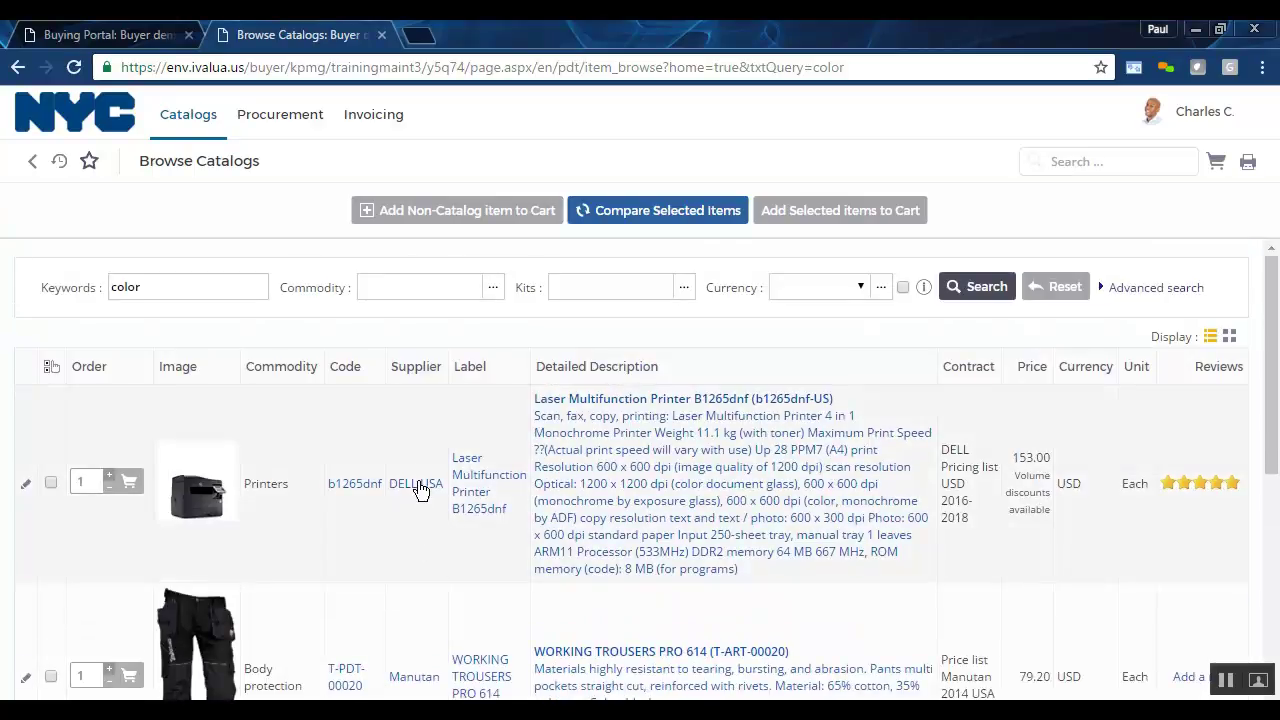
scroll(468, 586, "down", 5)
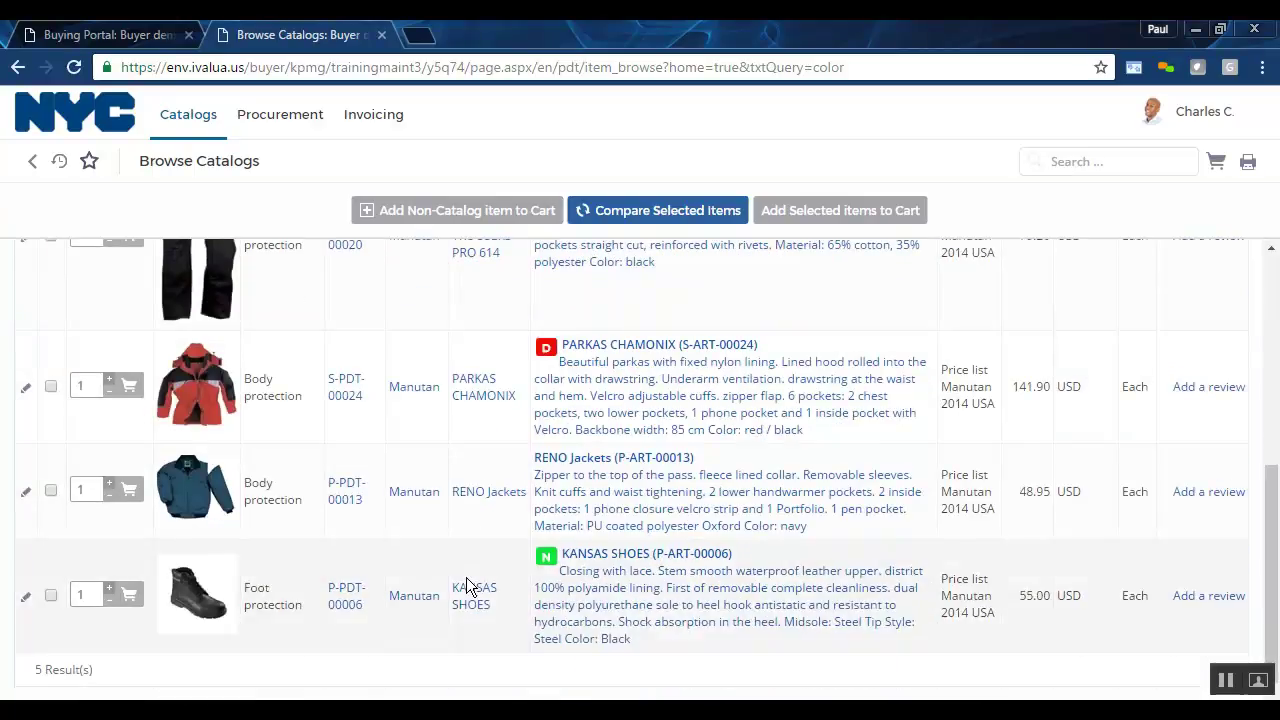
scroll(478, 566, "up", 5)
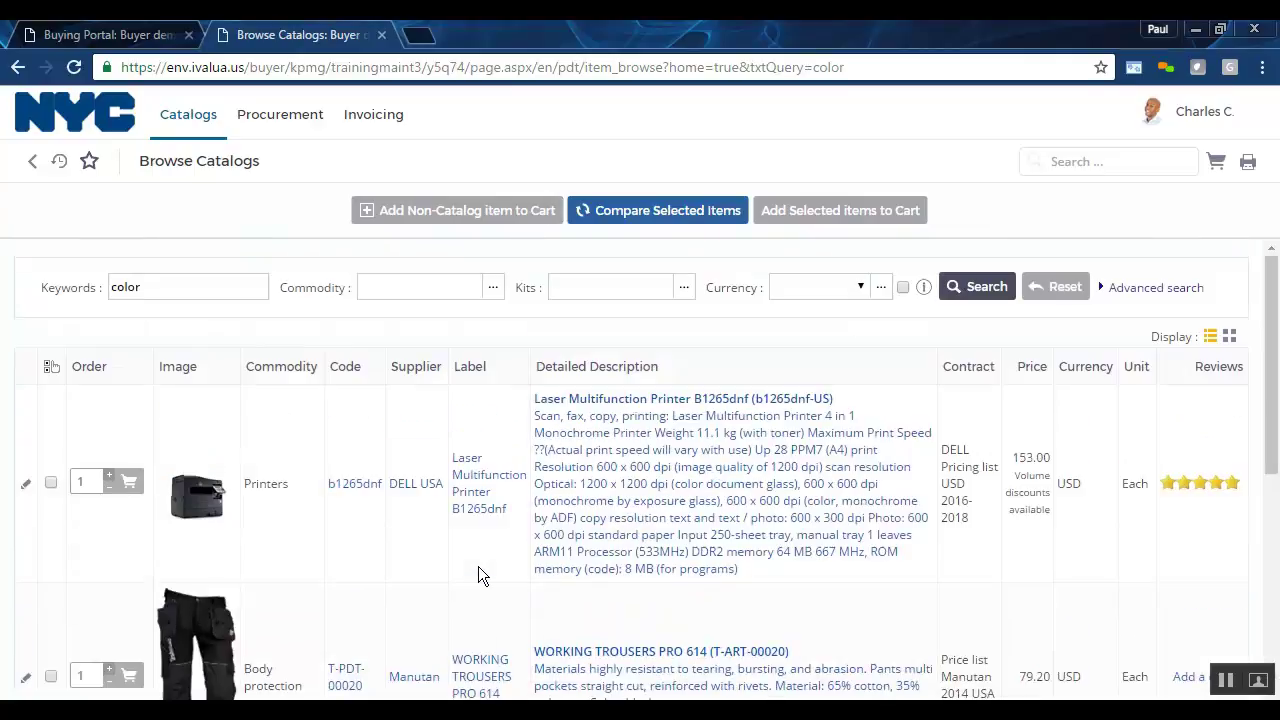
Set the order quantity of the Laser Multifunction Printer B1265dnf to 3 and add it to the cart
left_click(975, 368)
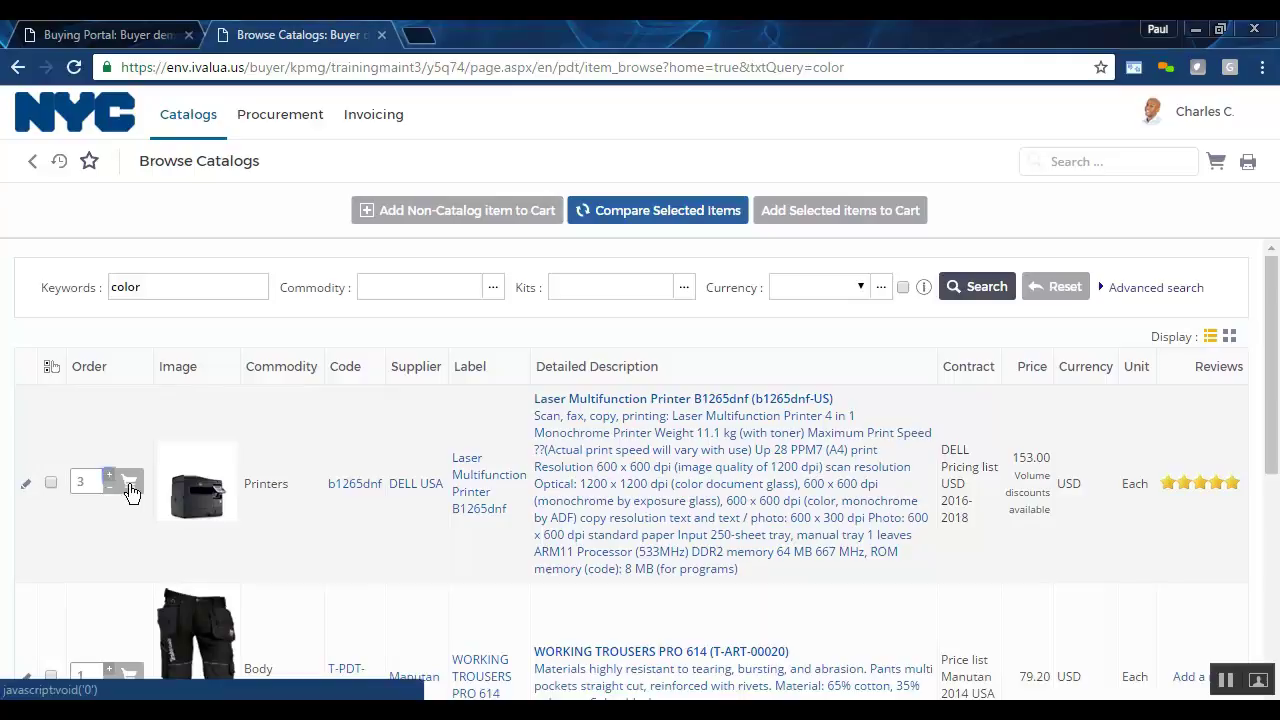
left_click(129, 485)
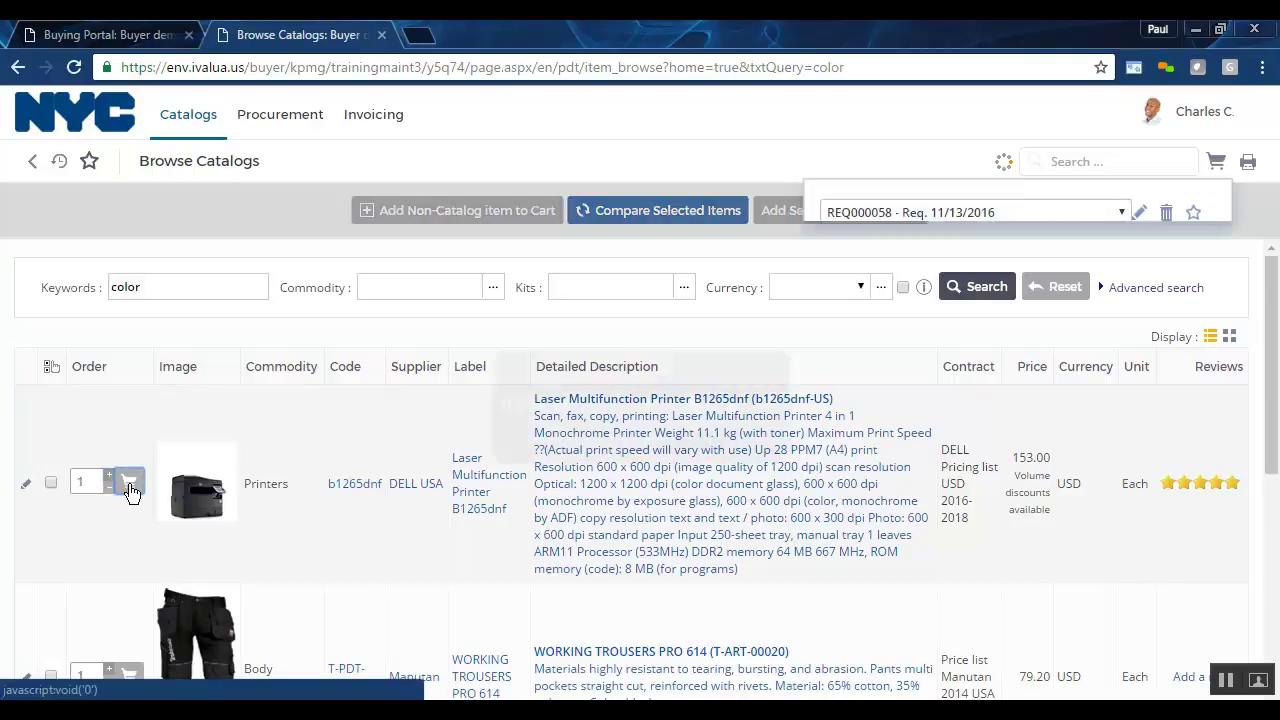